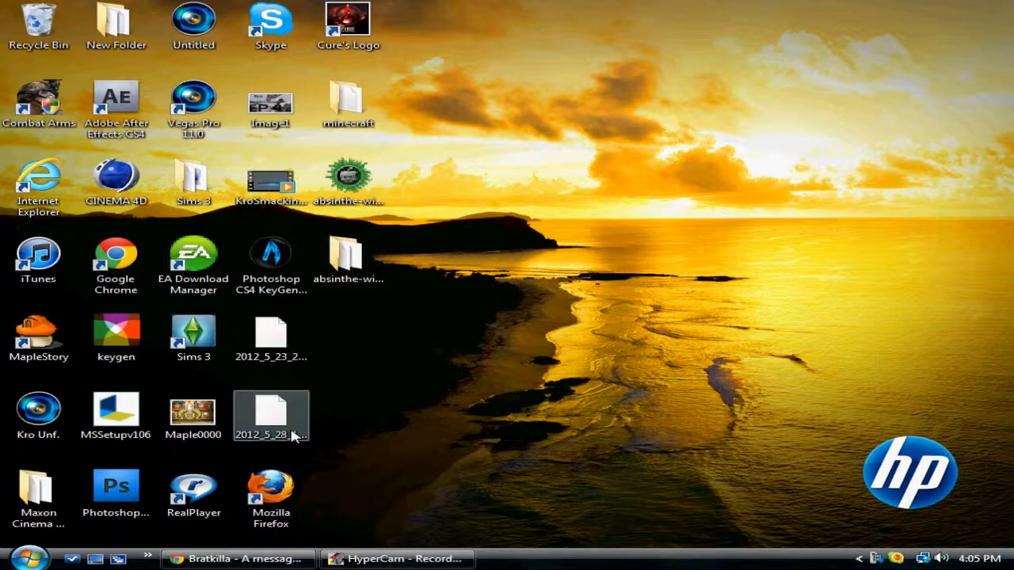
# Step: Open the Music folder and play the "05. bassnectar - ellie goulding - lights" track
pyautogui.click(30, 558)
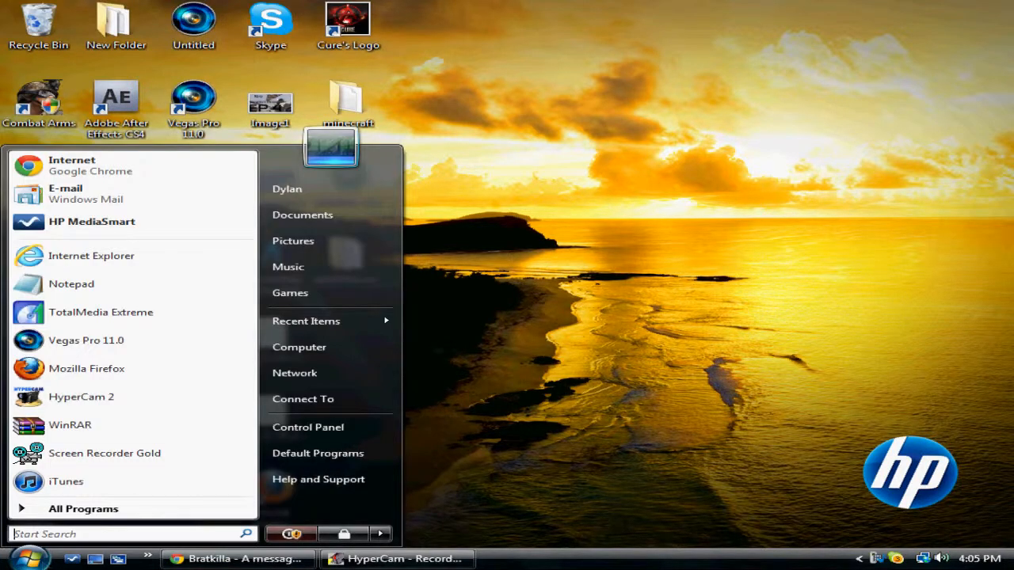
pyautogui.click(319, 271)
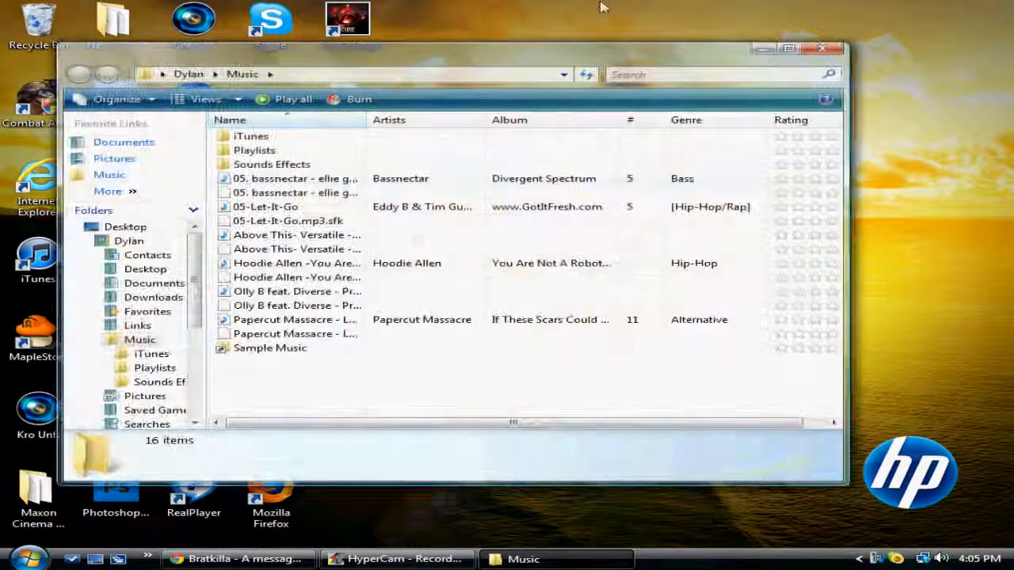
pyautogui.moveTo(353, 295)
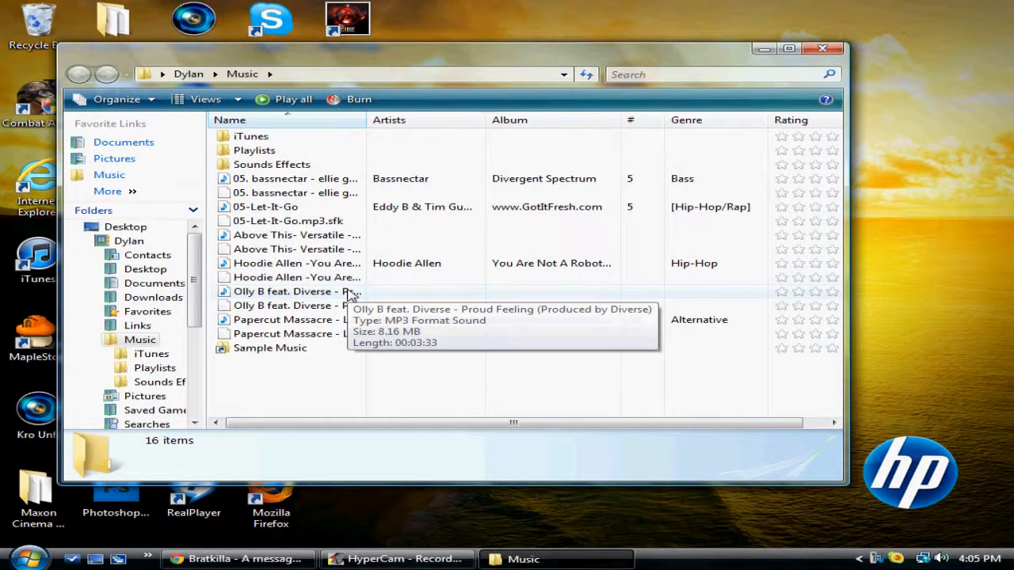
pyautogui.moveTo(348, 198)
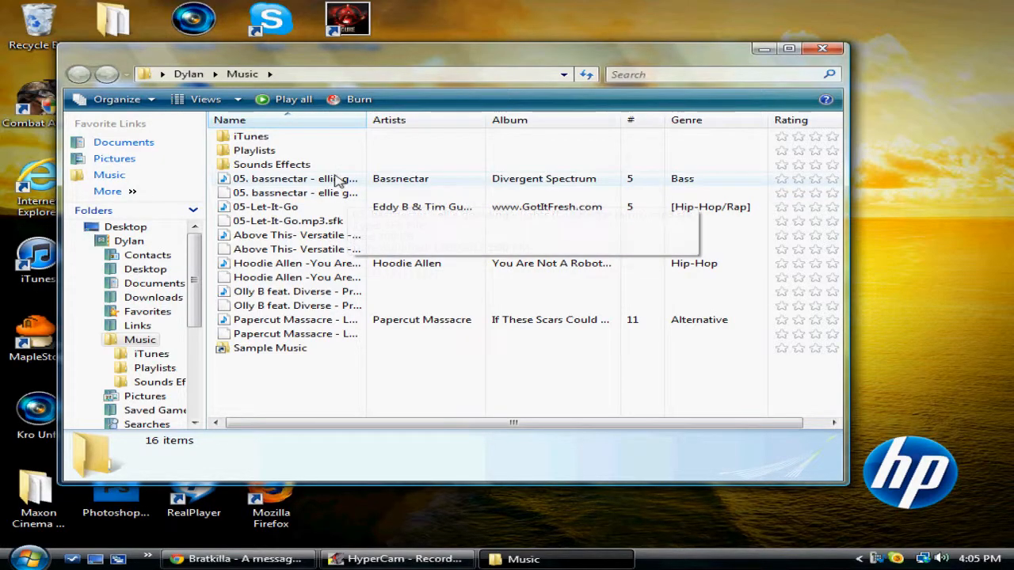
pyautogui.doubleClick(342, 177)
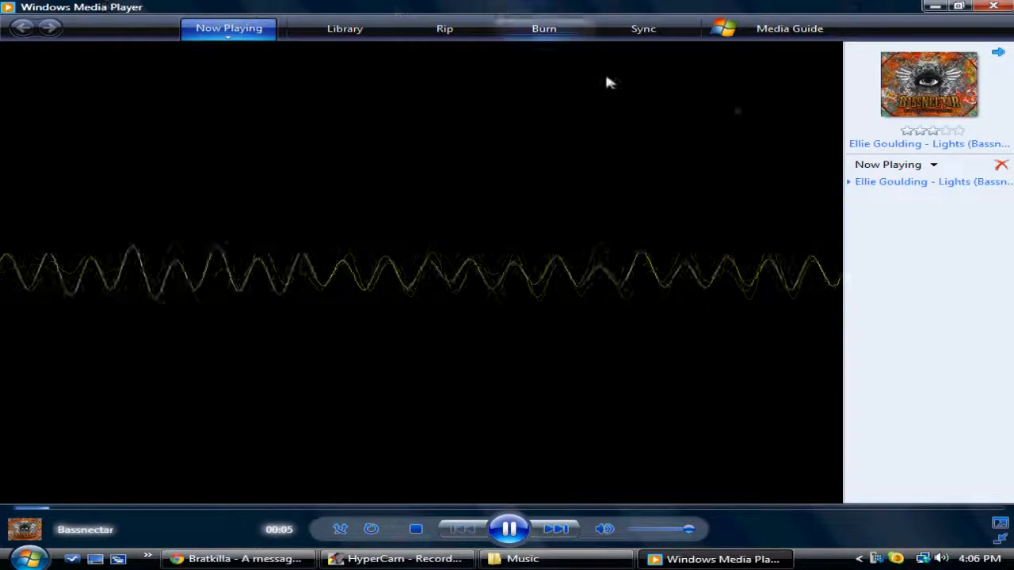
# Step: Check which programs can open the bassnectar track, minimize the Music folder, and return to Windows Media Player
pyautogui.click(935, 7)
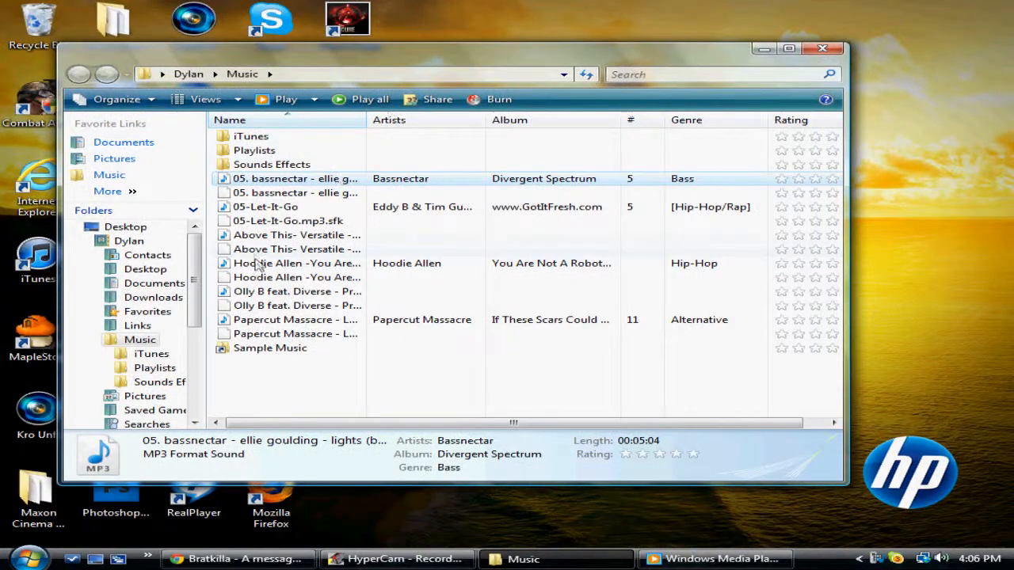
pyautogui.rightClick(296, 179)
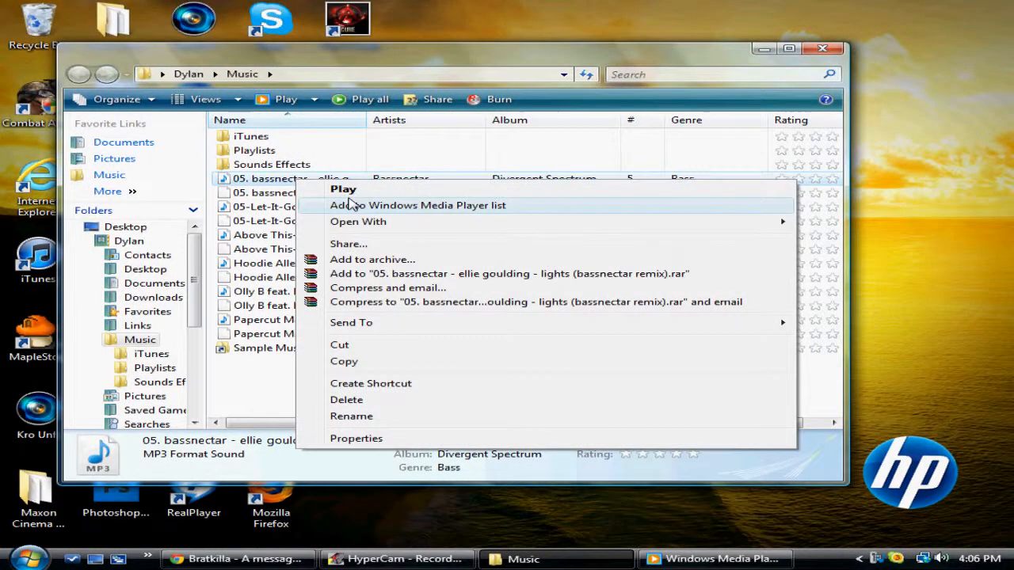
pyautogui.moveTo(386, 223)
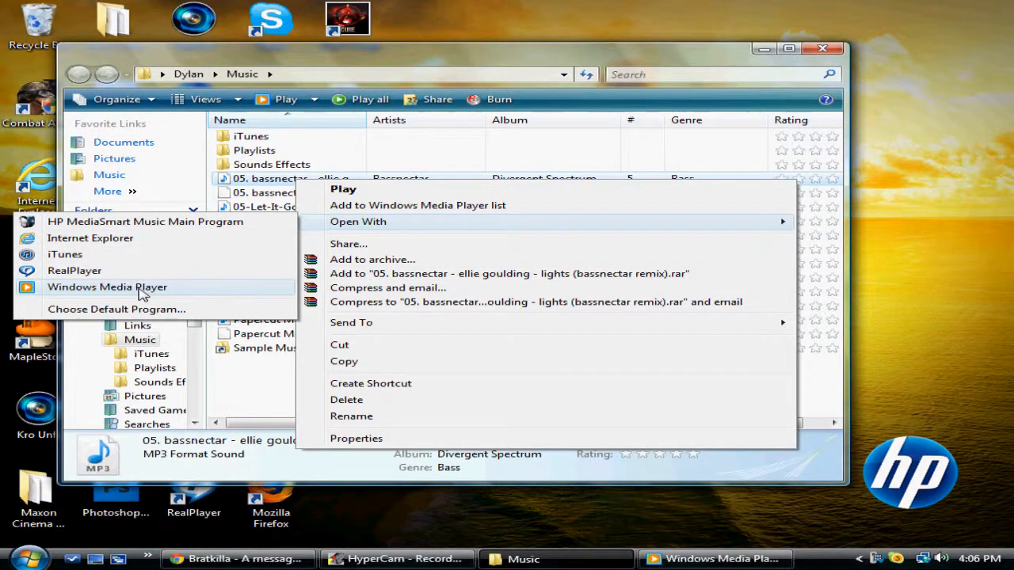
pyautogui.click(903, 88)
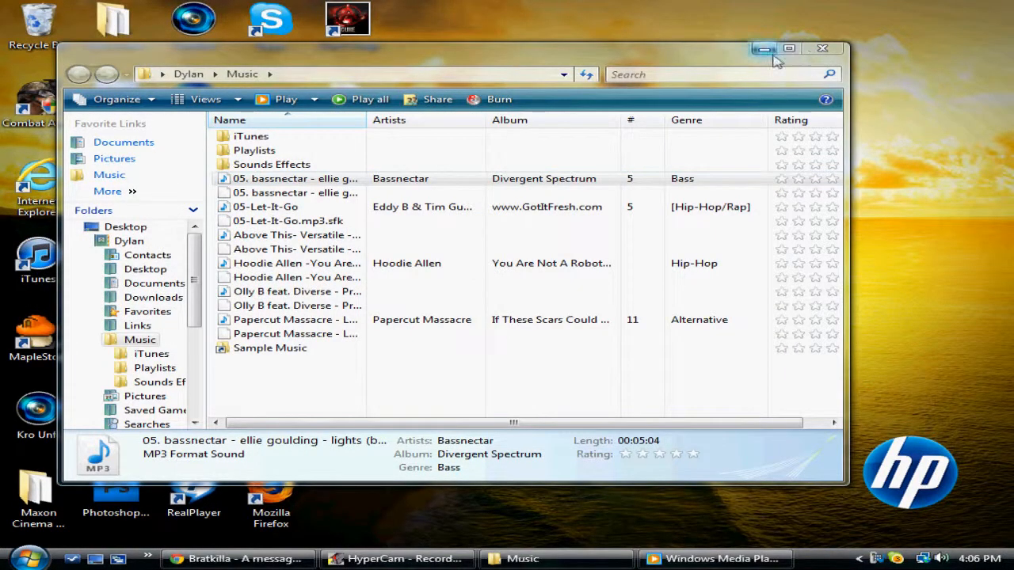
pyautogui.click(763, 49)
pyautogui.click(716, 558)
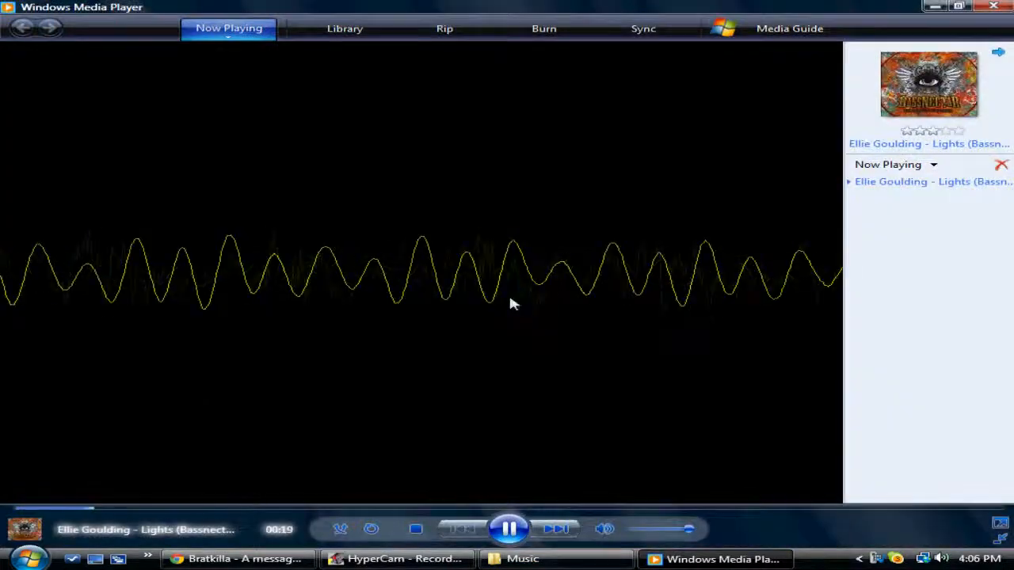
# Step: Try the No Visualization, Album Art and Alchemy Random displays for the playing song
pyautogui.rightClick(511, 299)
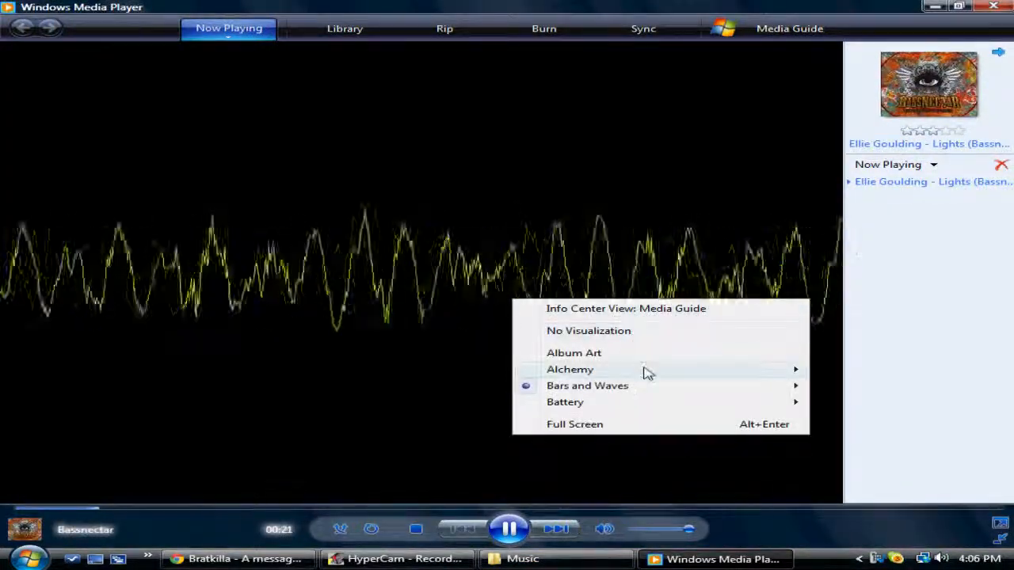
pyautogui.click(616, 331)
pyautogui.rightClick(550, 271)
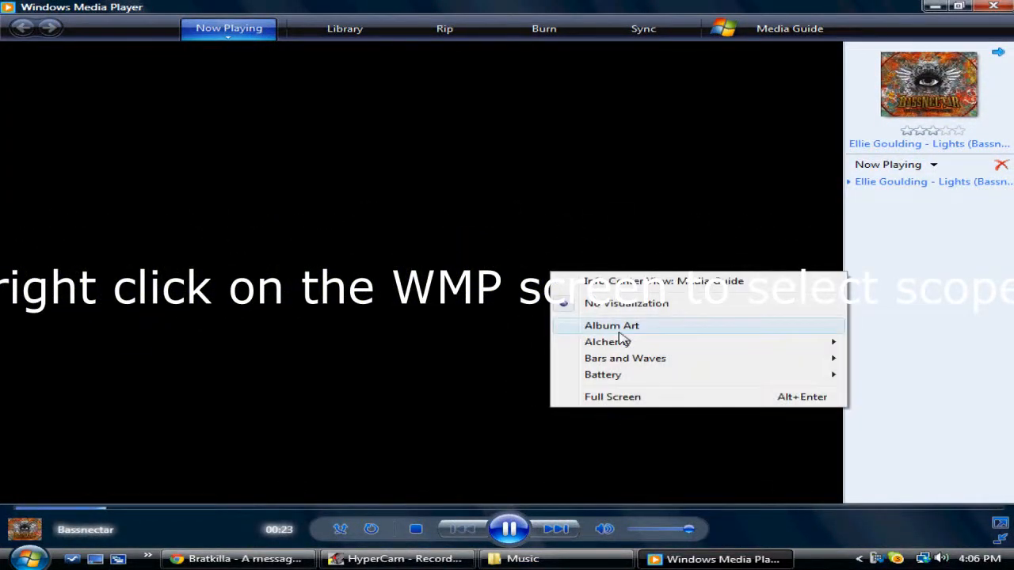
pyautogui.click(619, 331)
pyautogui.rightClick(543, 246)
pyautogui.moveTo(748, 307)
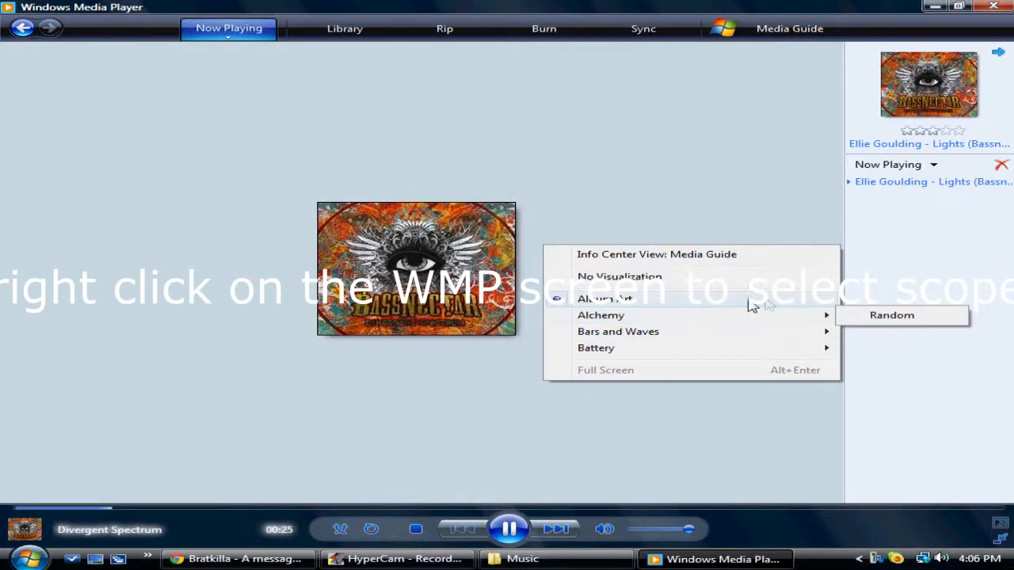
pyautogui.click(890, 317)
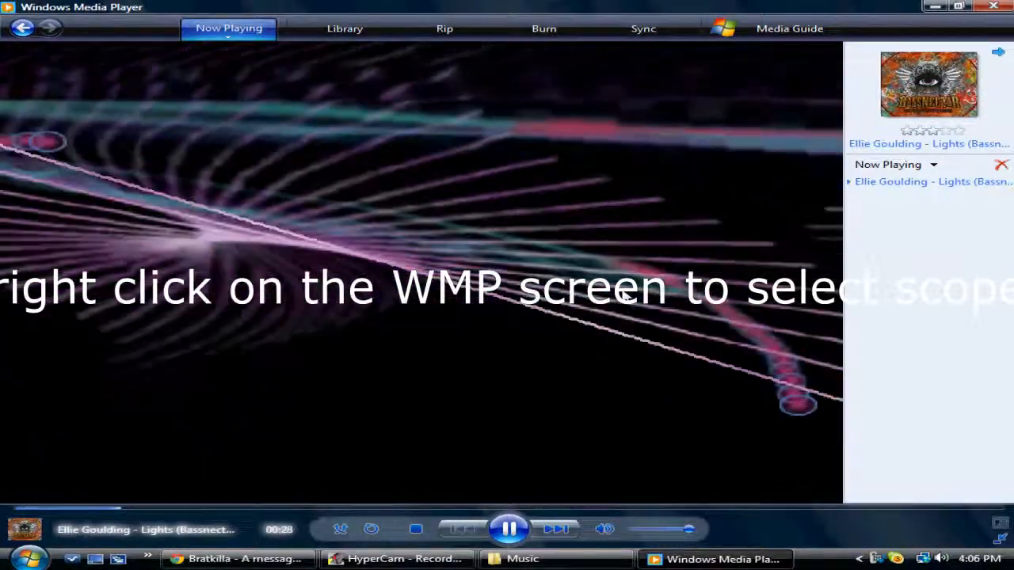
# Step: Set the player's visualization to Scope from the Bars and Waves group
pyautogui.rightClick(608, 286)
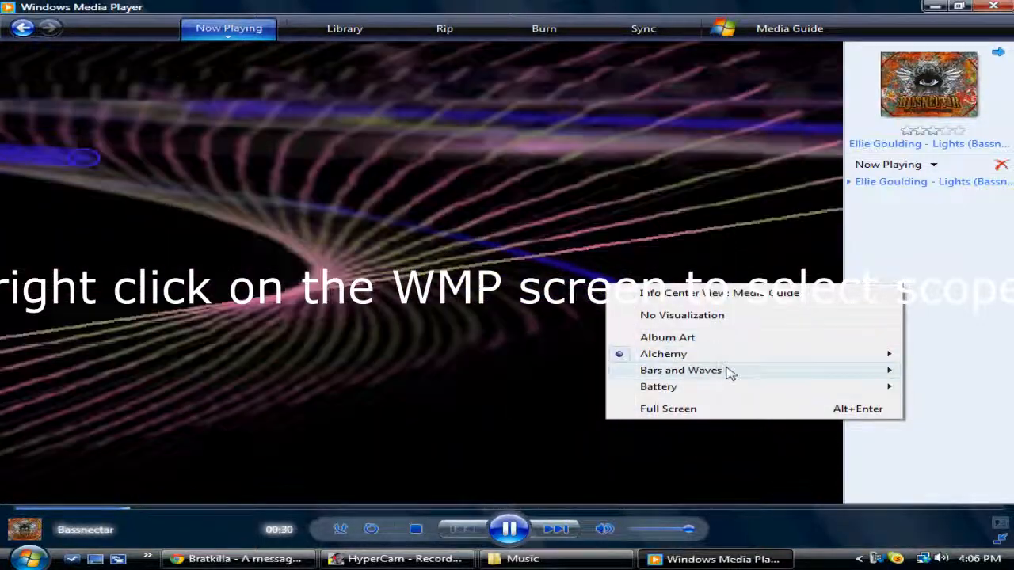
pyautogui.moveTo(733, 380)
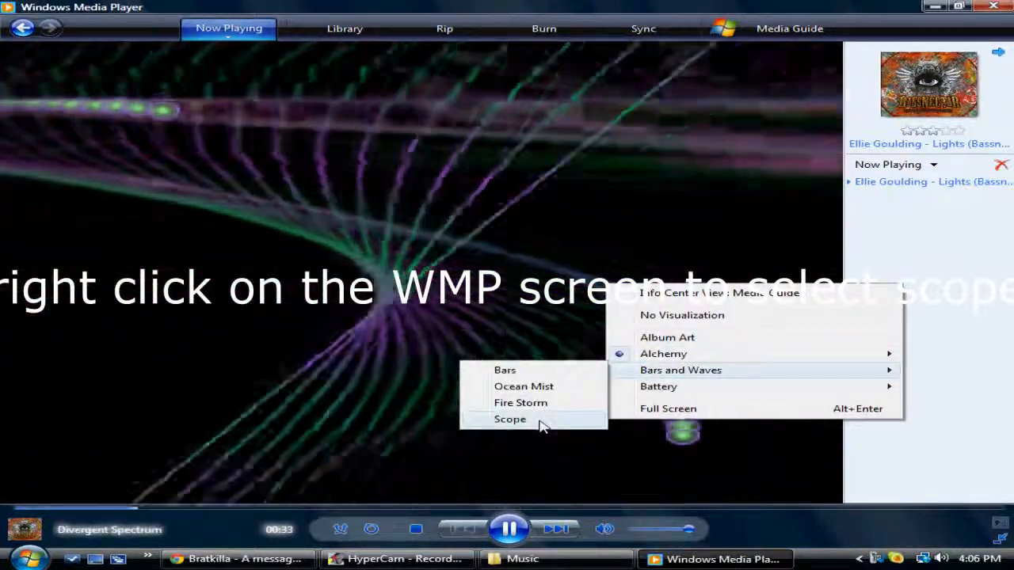
pyautogui.click(540, 422)
# Step: Try the Bars visualization from the Bars and Waves group and switch back to Scope
pyautogui.rightClick(617, 421)
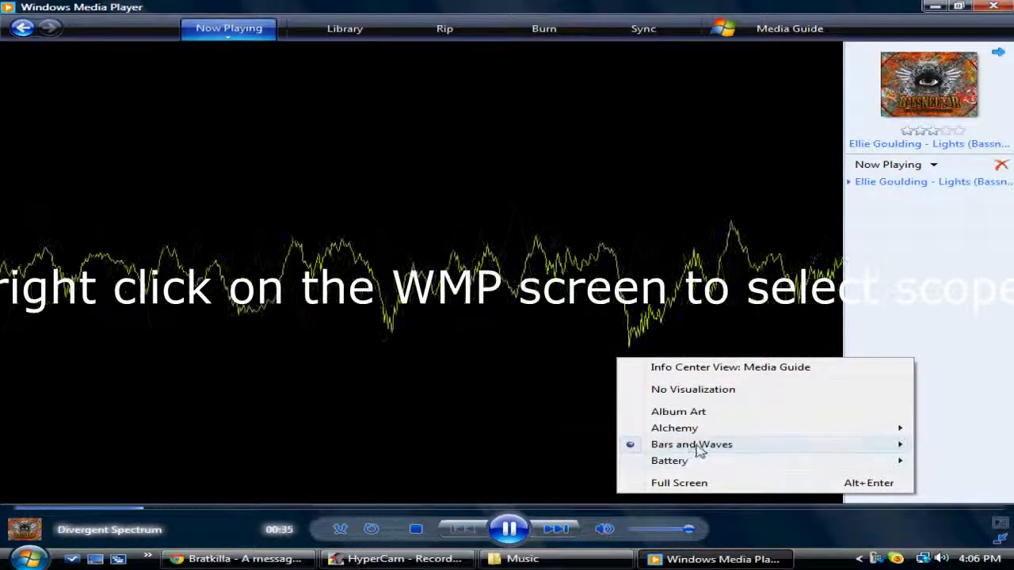
pyautogui.moveTo(700, 451)
pyautogui.click(539, 446)
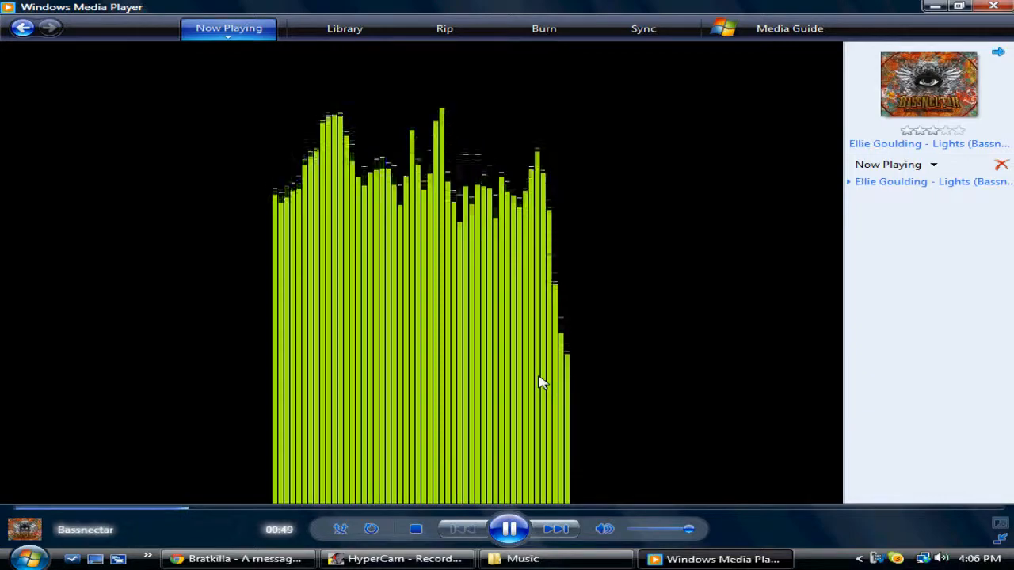
pyautogui.rightClick(607, 222)
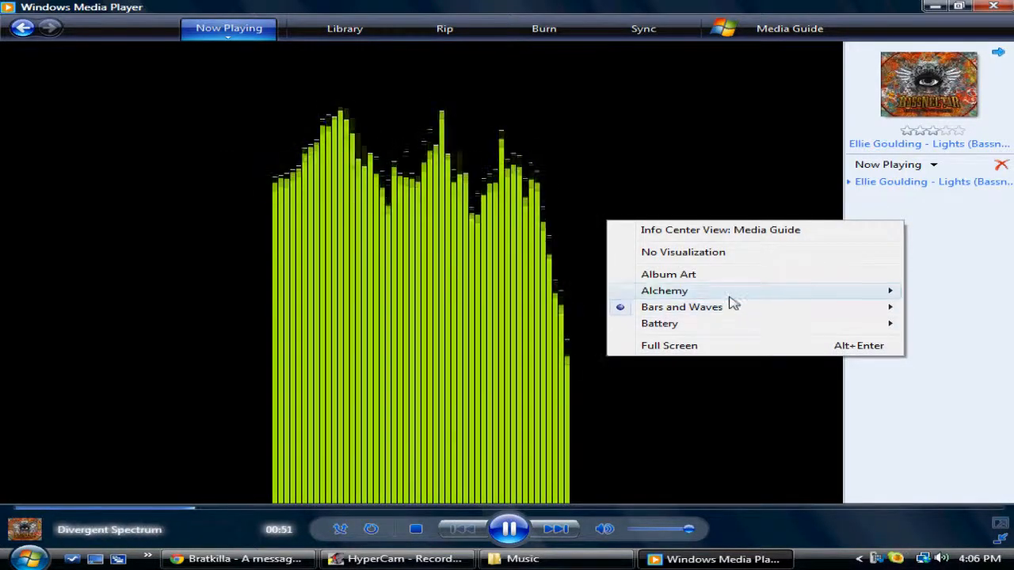
pyautogui.moveTo(731, 308)
pyautogui.click(512, 357)
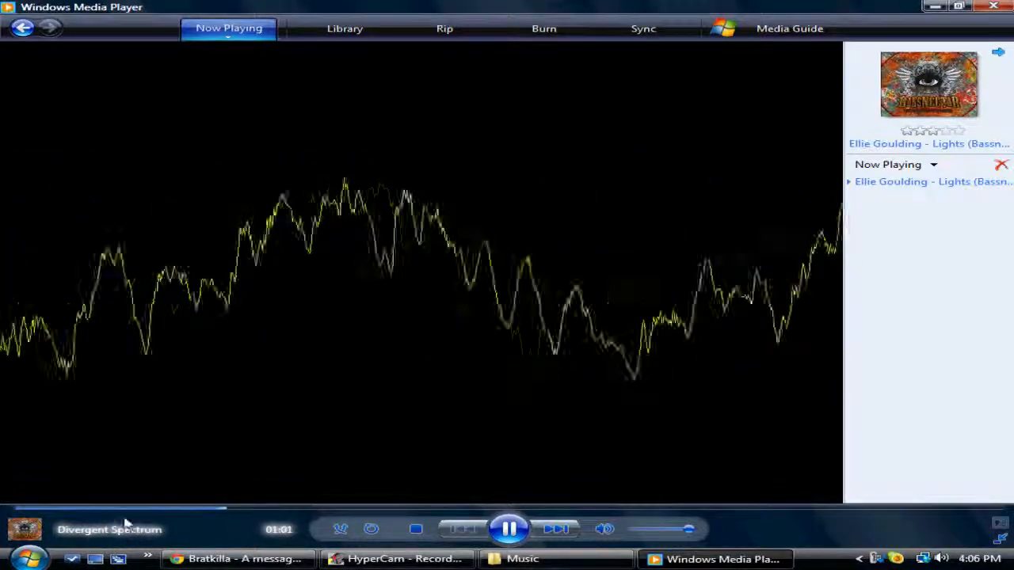
# Step: Skip through the song in several jumps from near its start and pause it at about 1:16
pyautogui.click(38, 509)
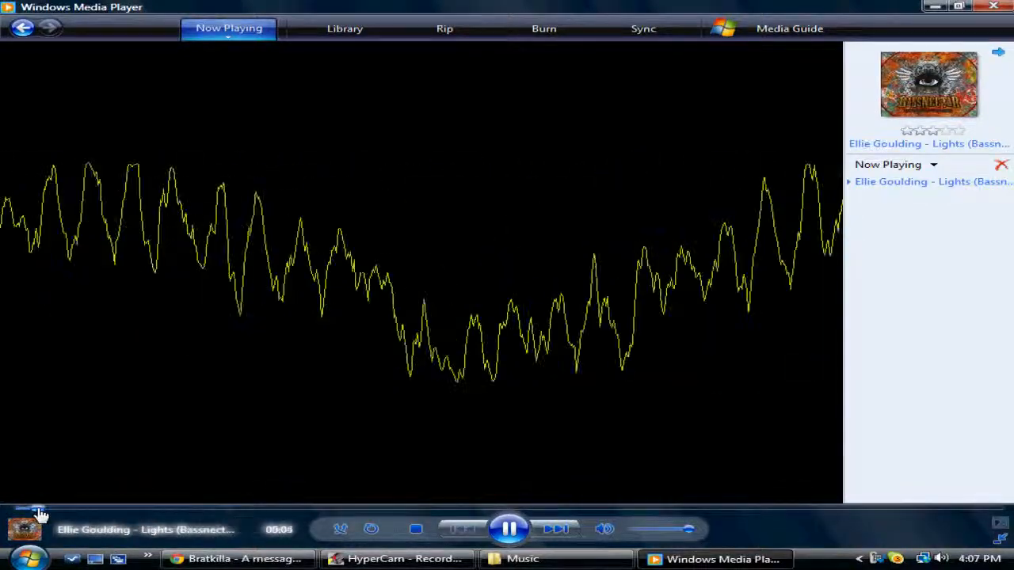
pyautogui.click(83, 511)
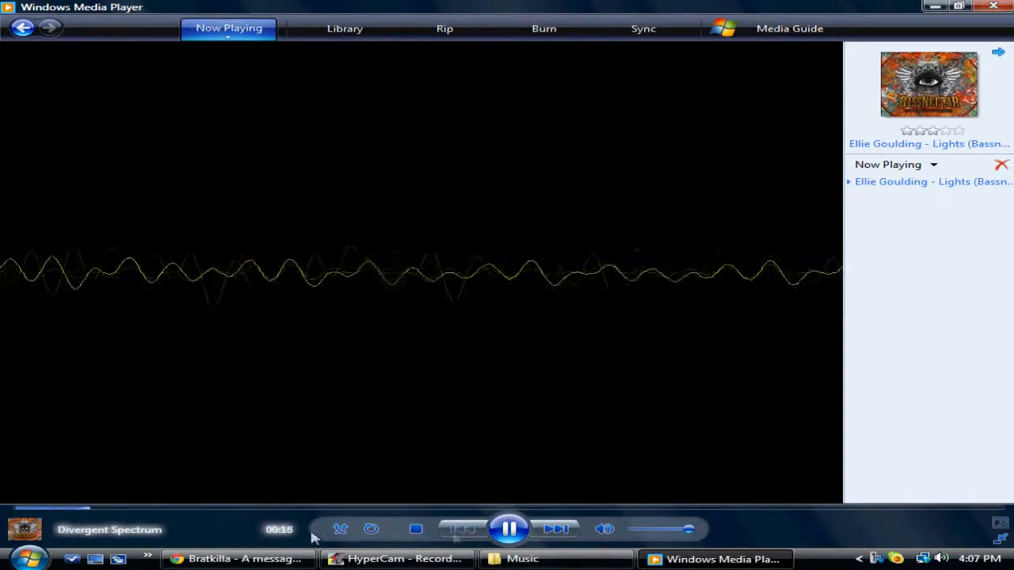
pyautogui.click(145, 511)
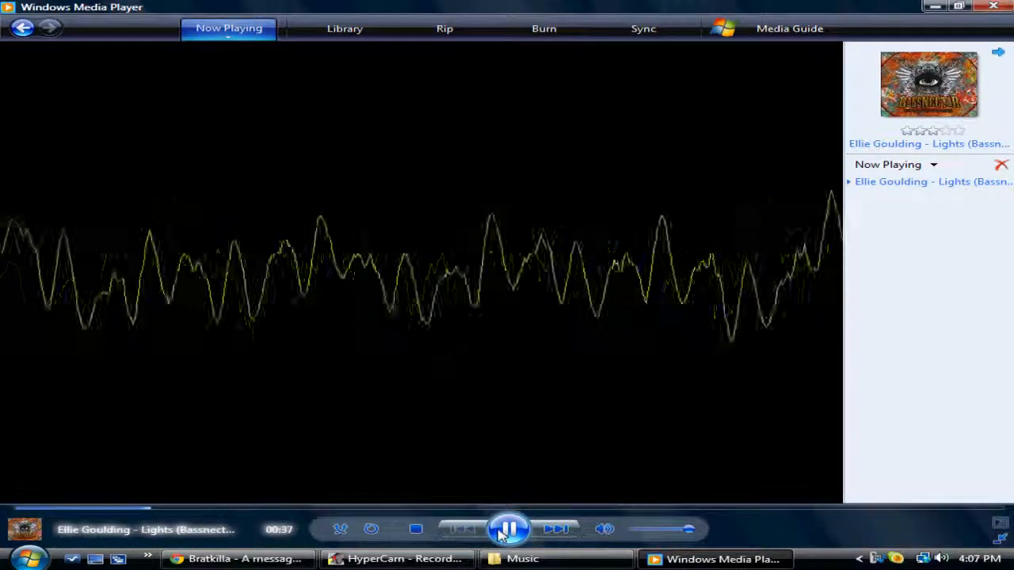
pyautogui.click(184, 511)
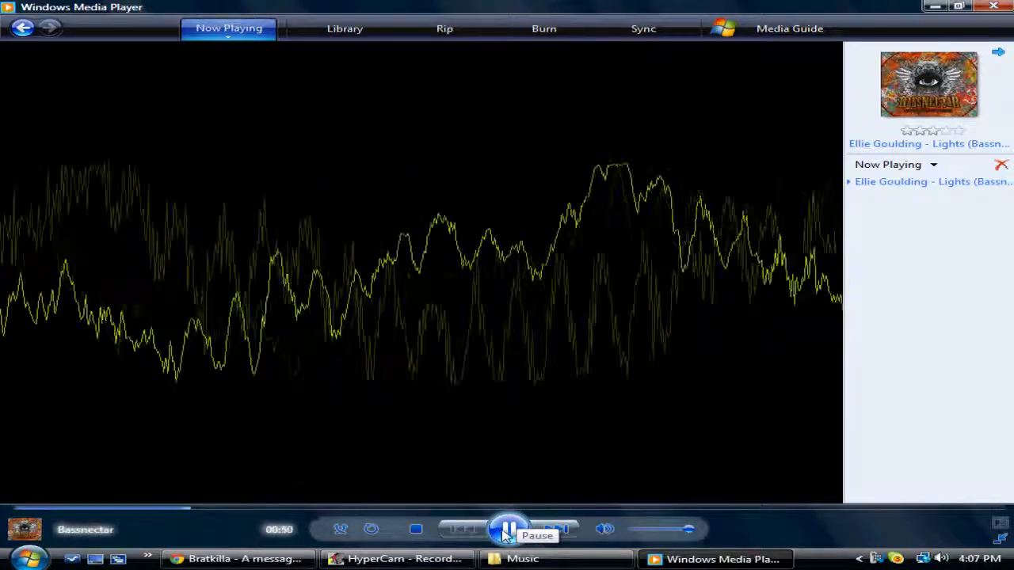
pyautogui.click(252, 511)
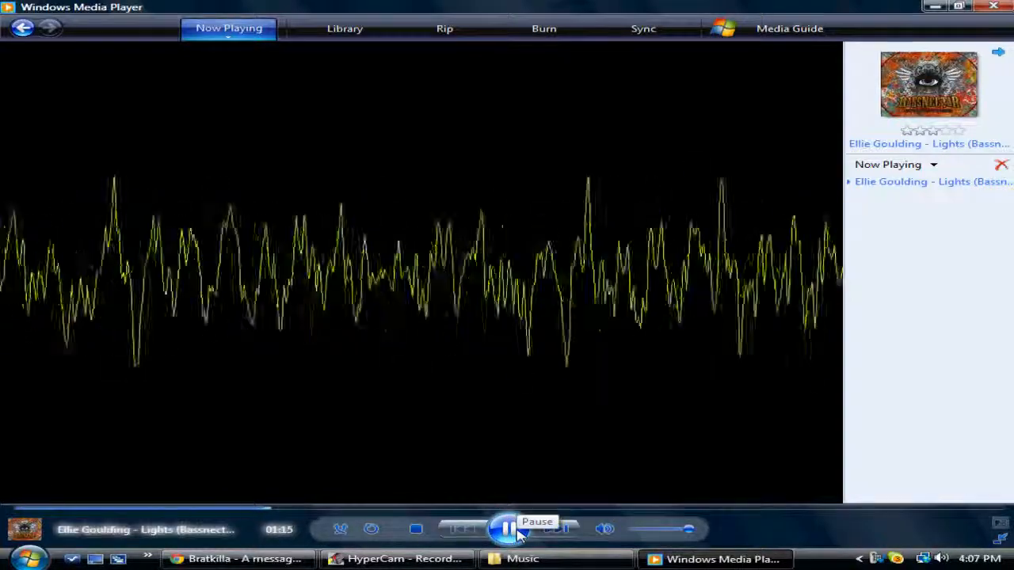
pyautogui.click(511, 529)
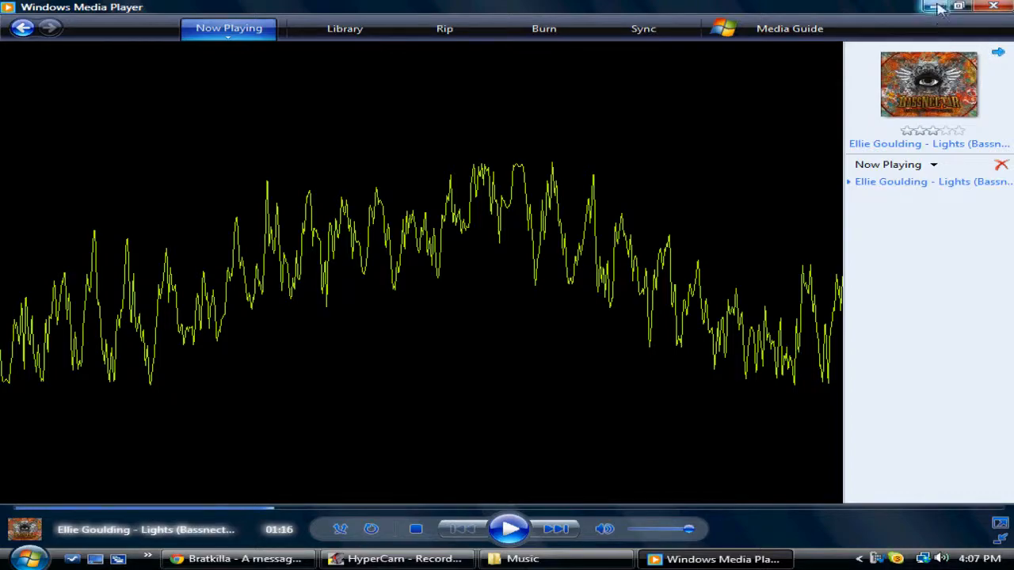
# Step: Minimize the player to look at the HyperCam recording window, and return to Windows Media Player
pyautogui.click(934, 6)
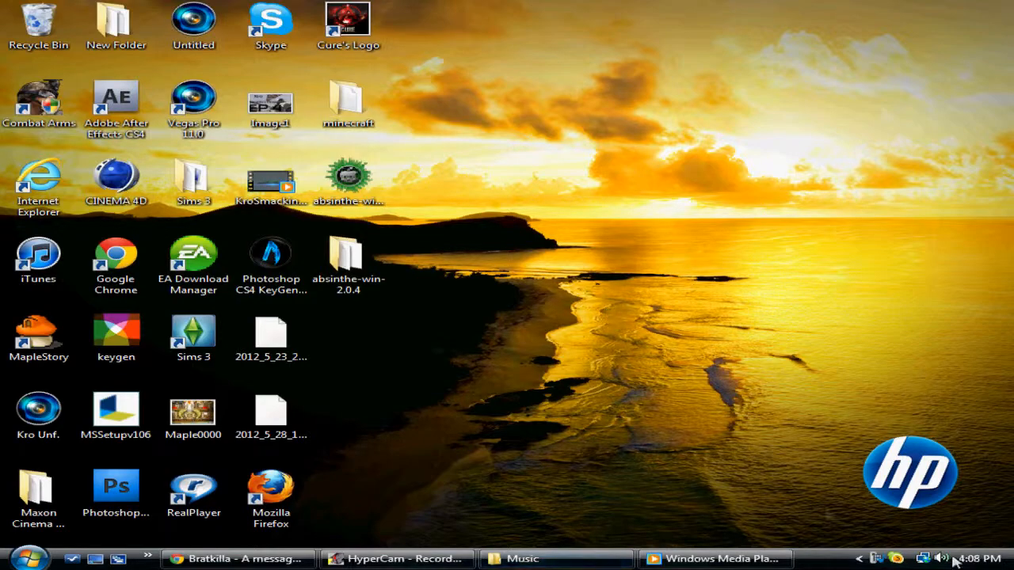
pyautogui.click(396, 559)
pyautogui.click(577, 235)
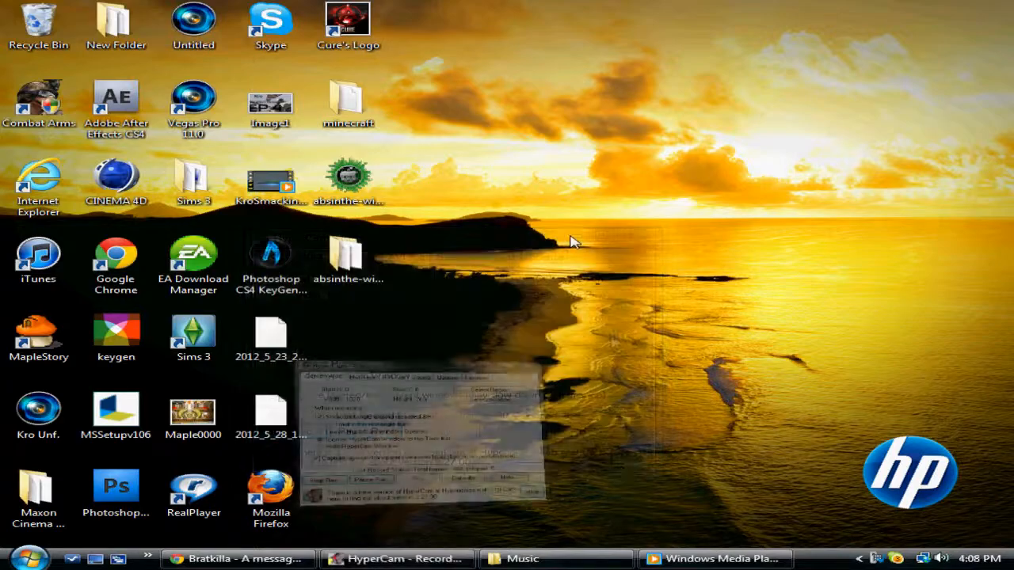
pyautogui.click(713, 559)
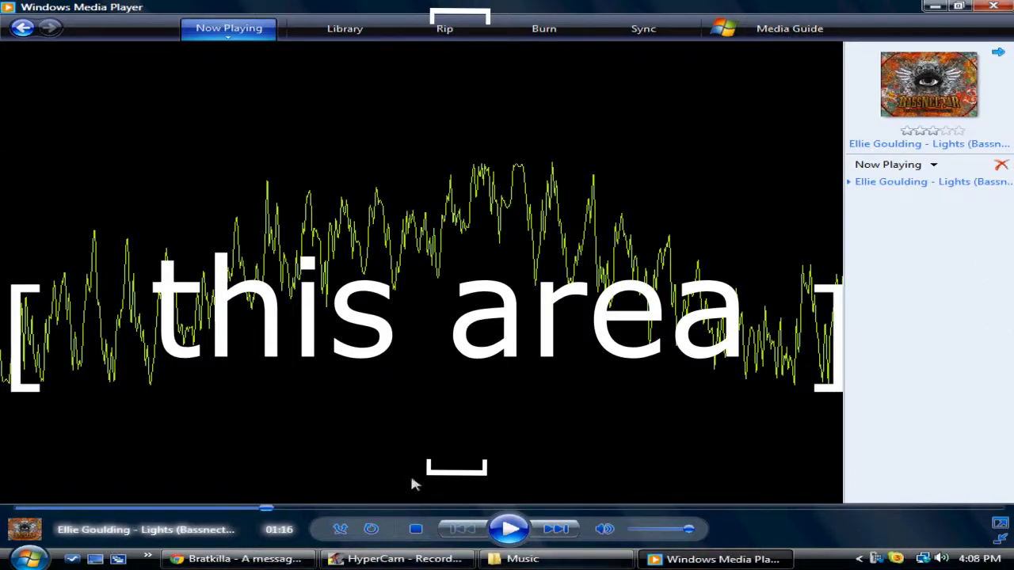
# Step: Play the song on to about 1:34, pause it, and briefly bring up the HyperCam recording window
pyautogui.click(509, 529)
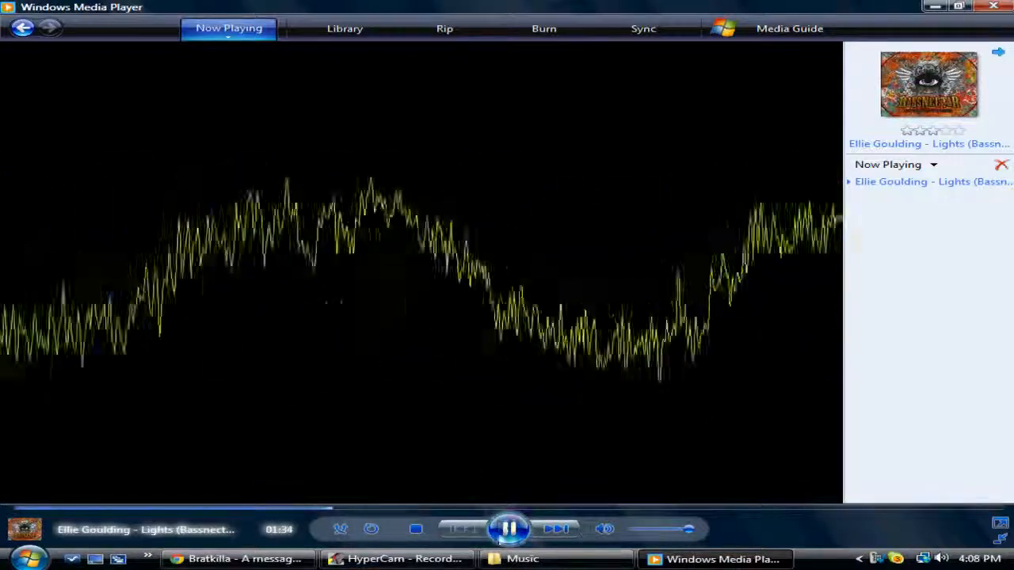
pyautogui.click(509, 530)
pyautogui.click(396, 559)
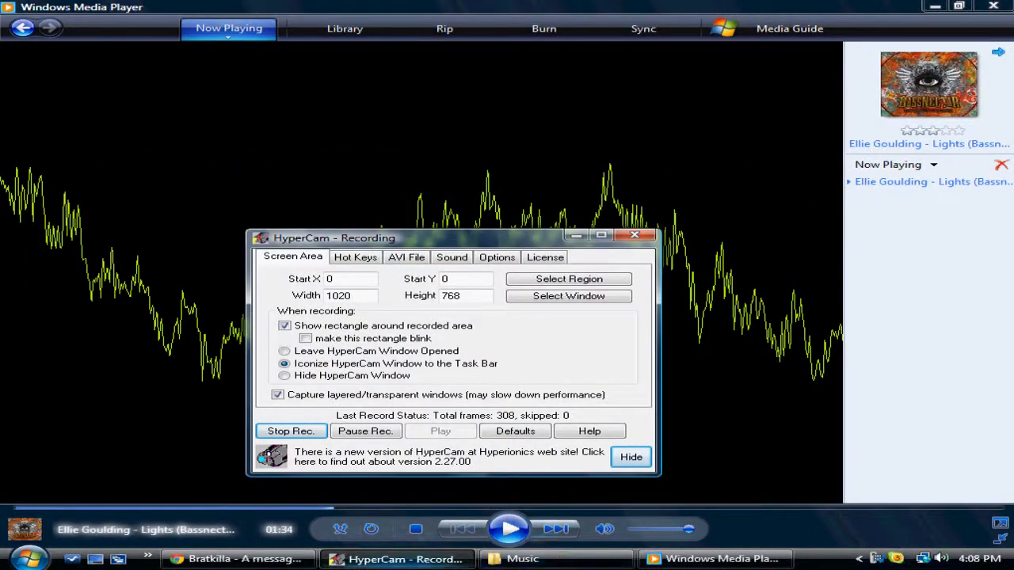
pyautogui.click(585, 235)
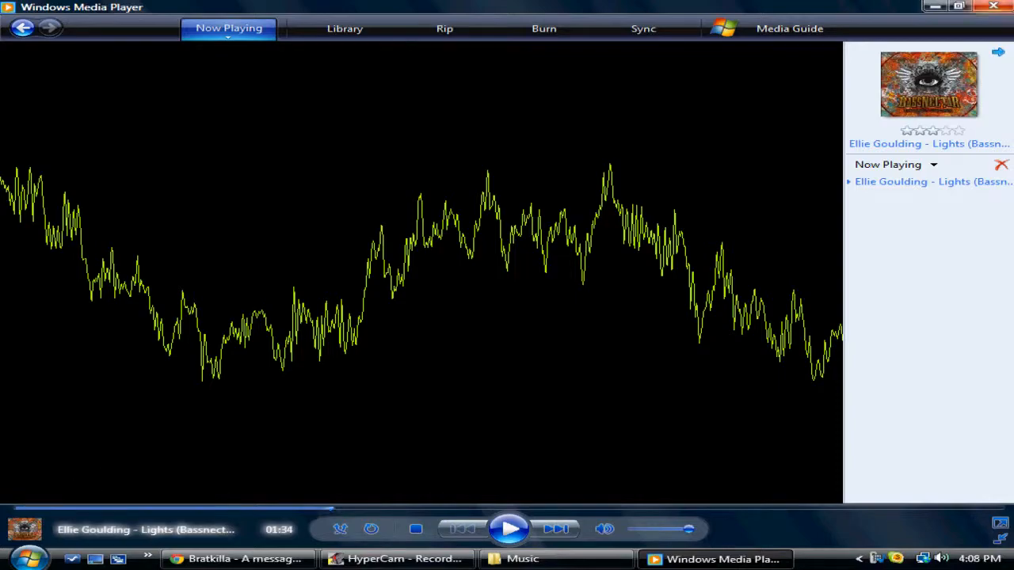
# Step: Minimize Windows Media Player and launch Vegas Pro 11.0
pyautogui.click(943, 7)
pyautogui.click(655, 156)
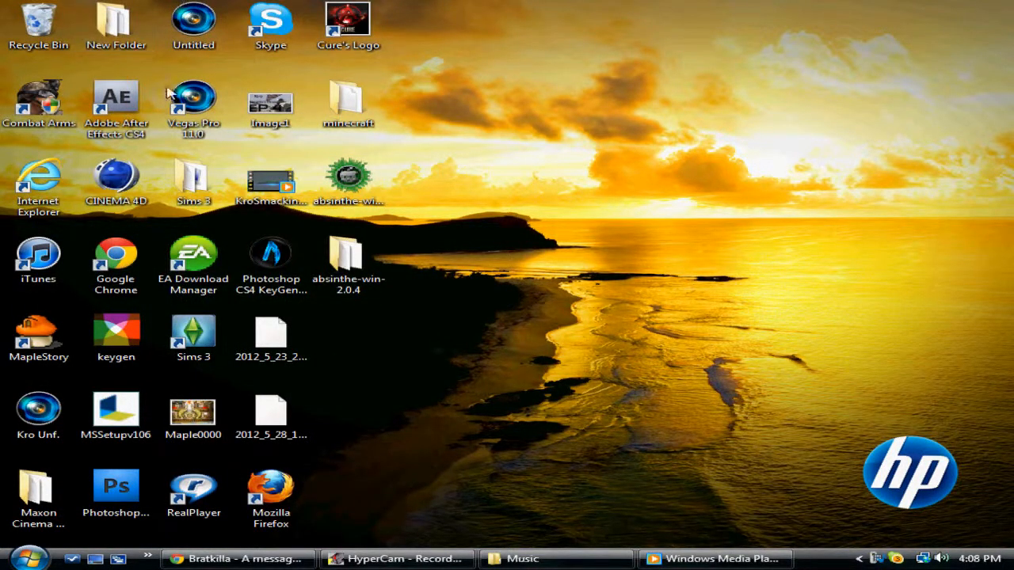
pyautogui.press('super')
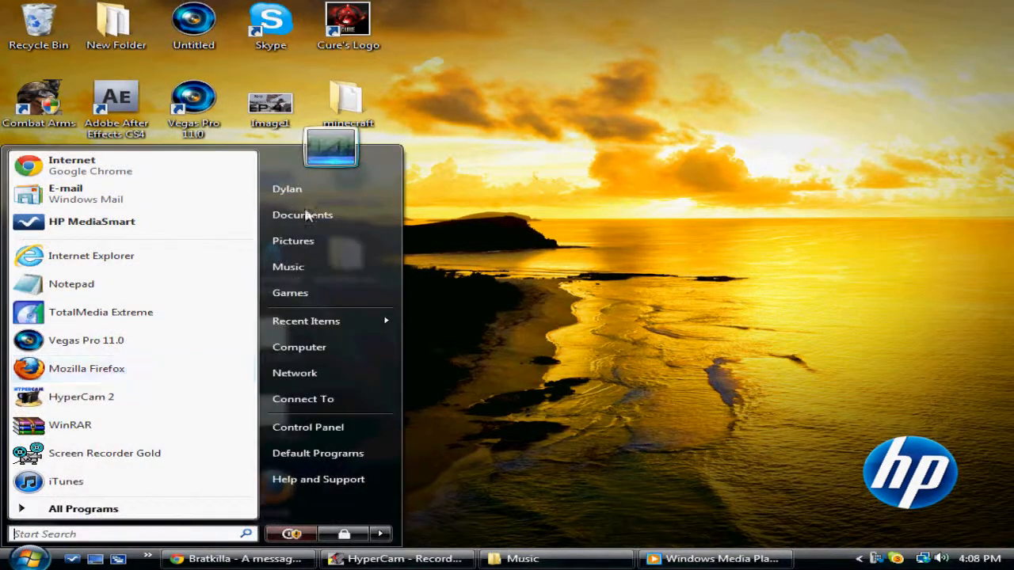
pyautogui.click(139, 342)
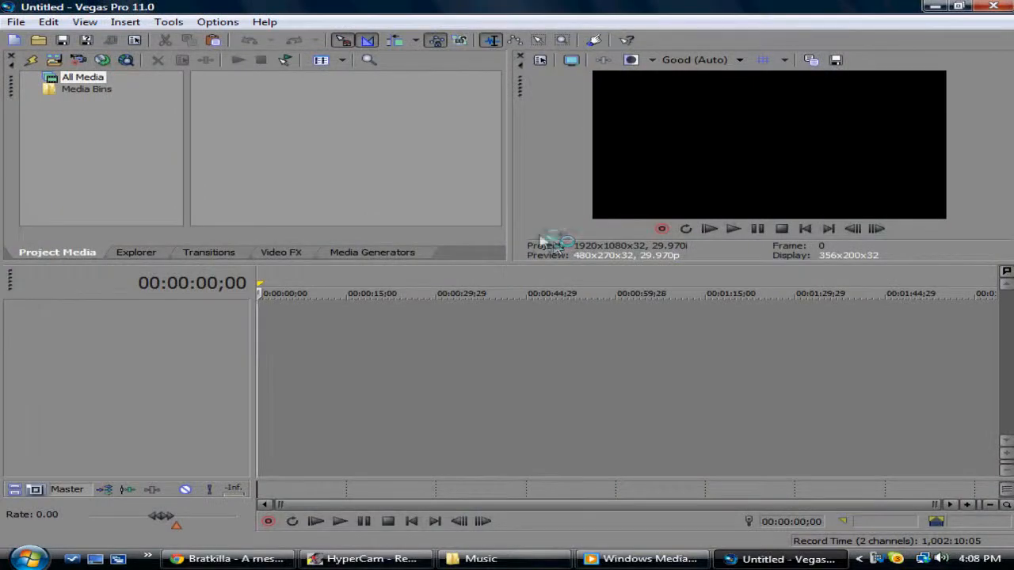
# Step: Import Quad 2 from the Videos folder into the project and place it at the start of the timeline
pyautogui.click(54, 59)
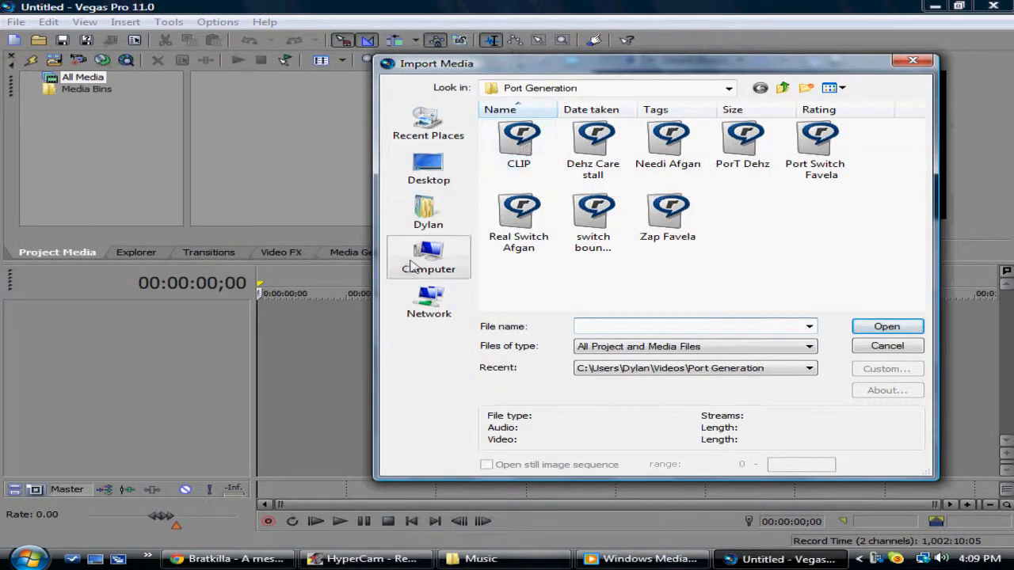
pyautogui.click(427, 214)
pyautogui.doubleClick(639, 294)
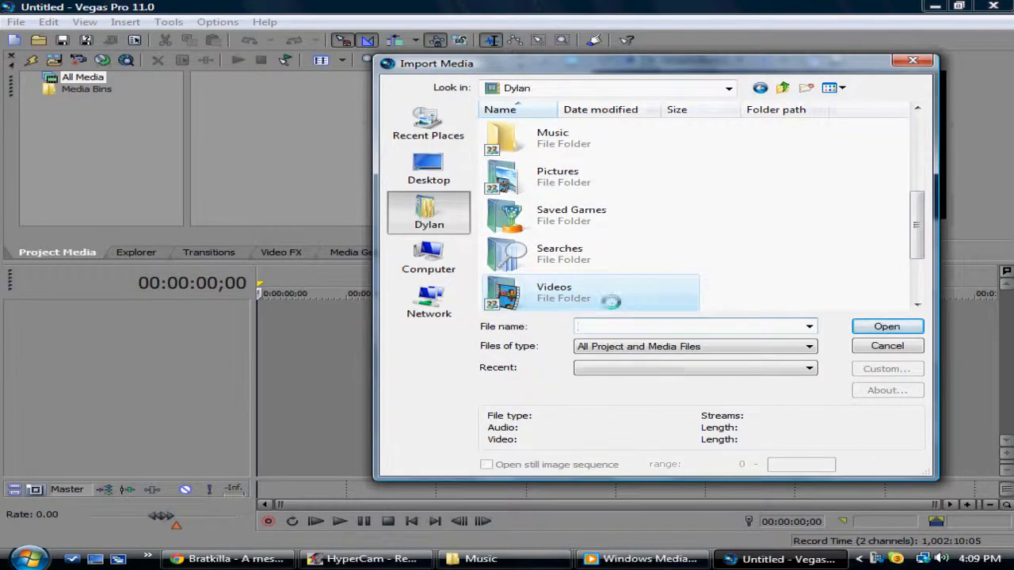
pyautogui.scroll(-5, 725, 254)
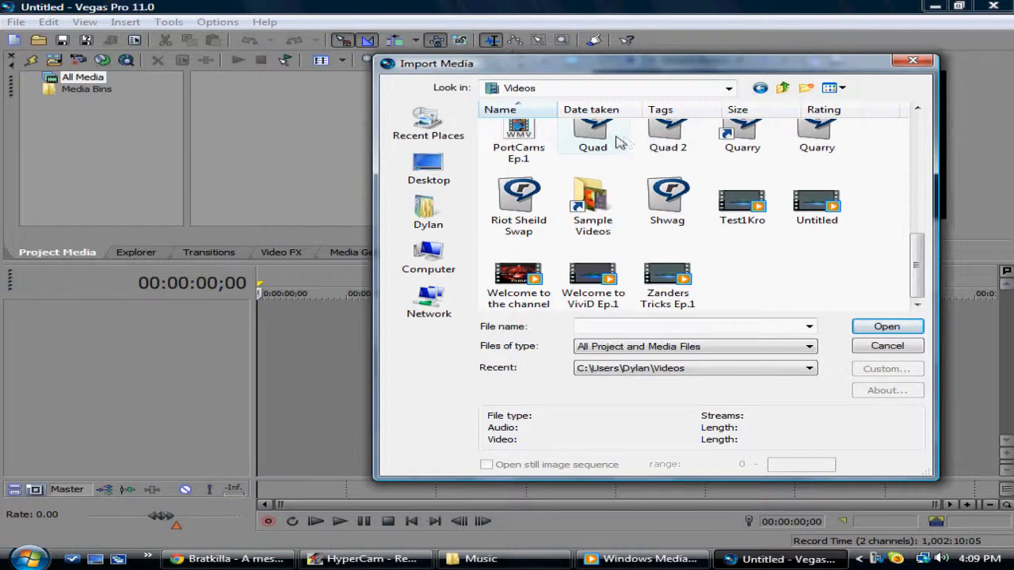
pyautogui.click(668, 139)
pyautogui.scroll(1, 668, 143)
pyautogui.click(887, 327)
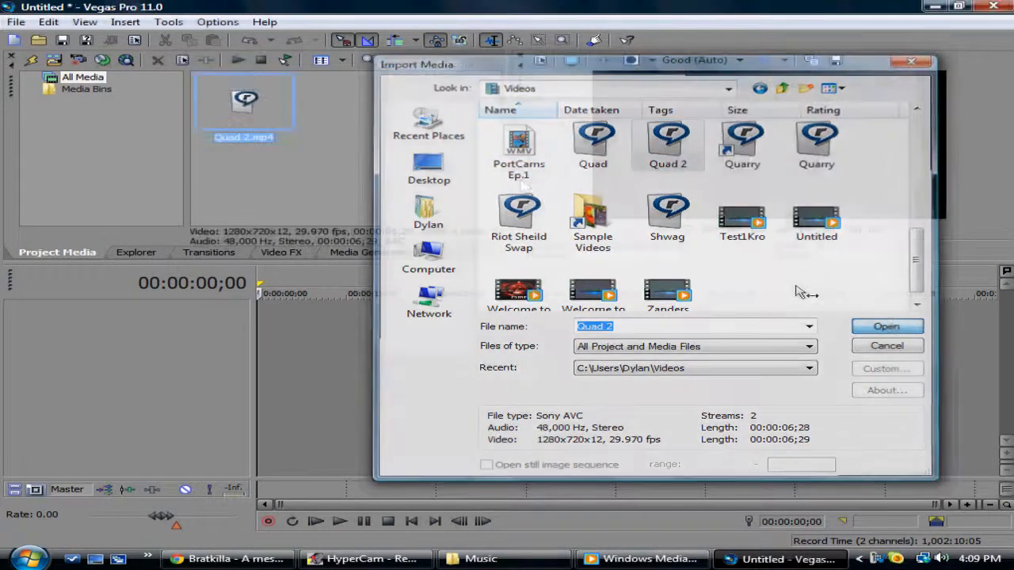
pyautogui.moveTo(232, 350); pyautogui.dragTo(259, 337)
# Step: Import Jon MSR Quad.mpg from the SoraShutter folder and place it directly after the first clip
pyautogui.click(53, 61)
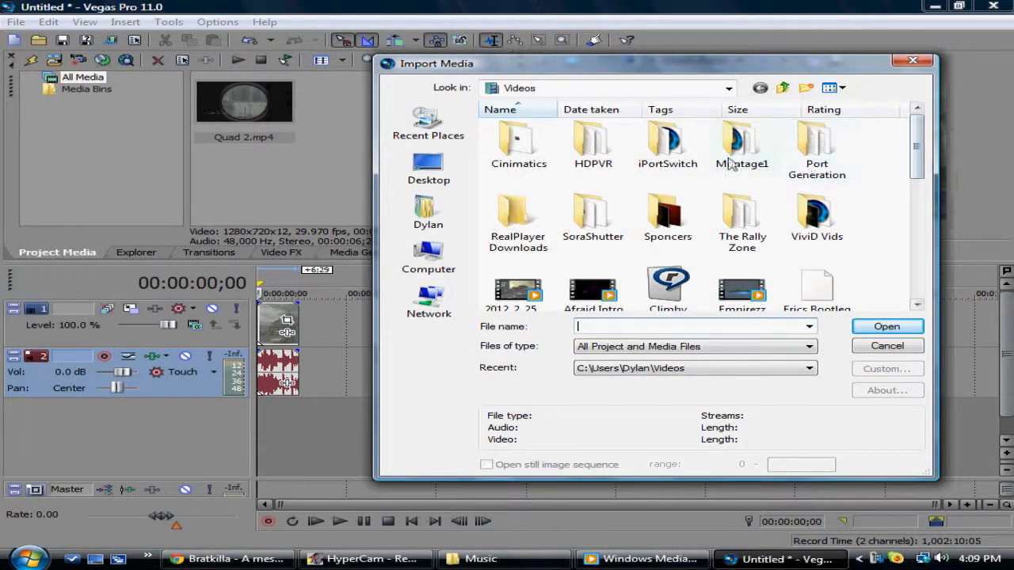
pyautogui.doubleClick(593, 216)
pyautogui.click(821, 233)
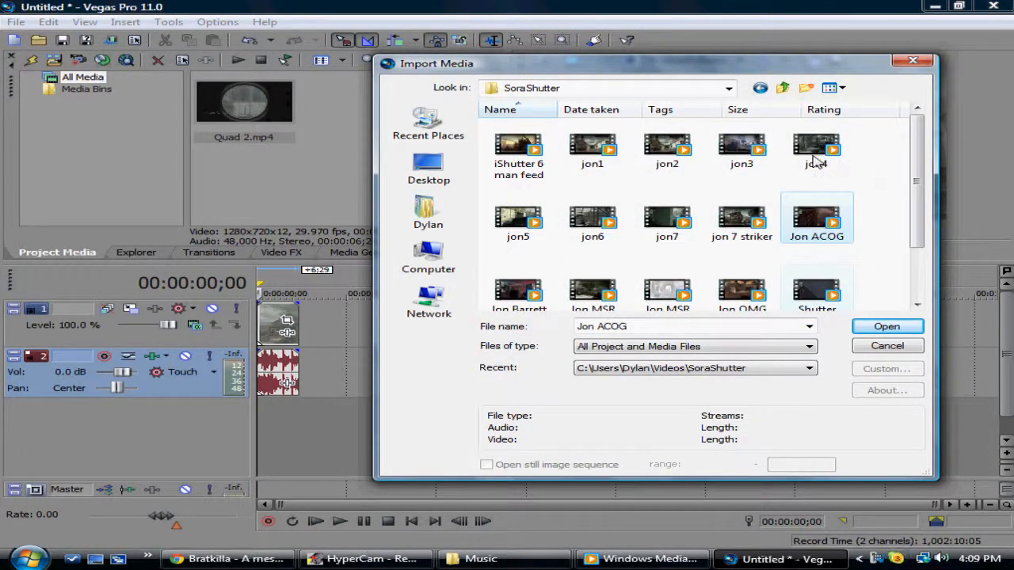
pyautogui.click(782, 179)
pyautogui.click(743, 160)
pyautogui.scroll(-1, 743, 160)
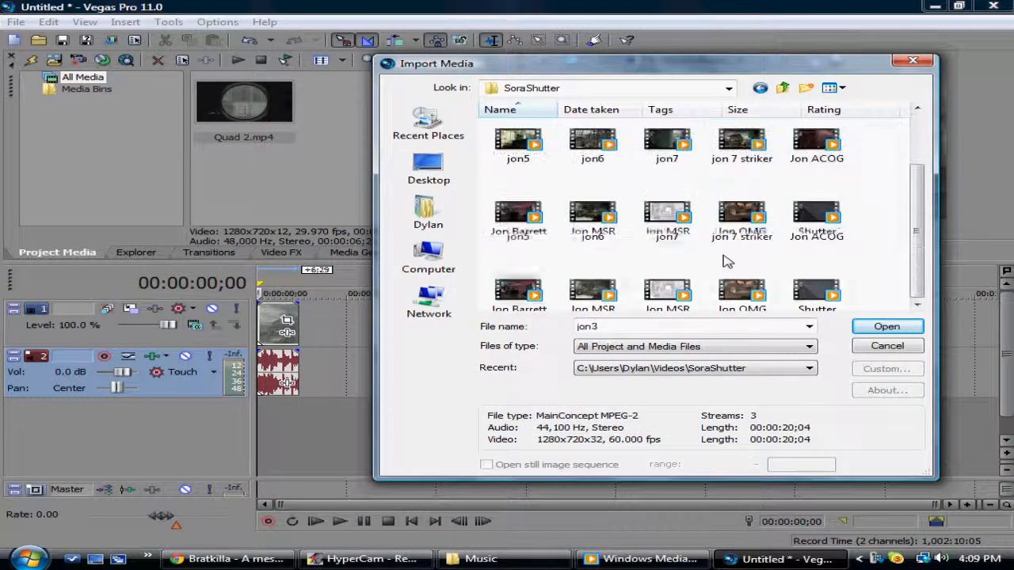
pyautogui.click(662, 220)
pyautogui.click(887, 328)
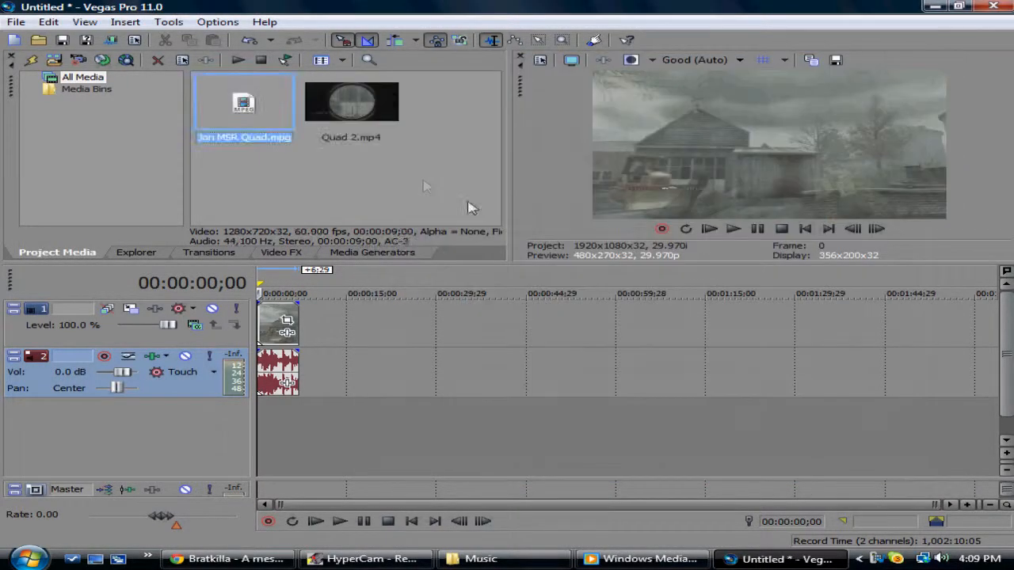
pyautogui.moveTo(267, 115); pyautogui.dragTo(321, 325)
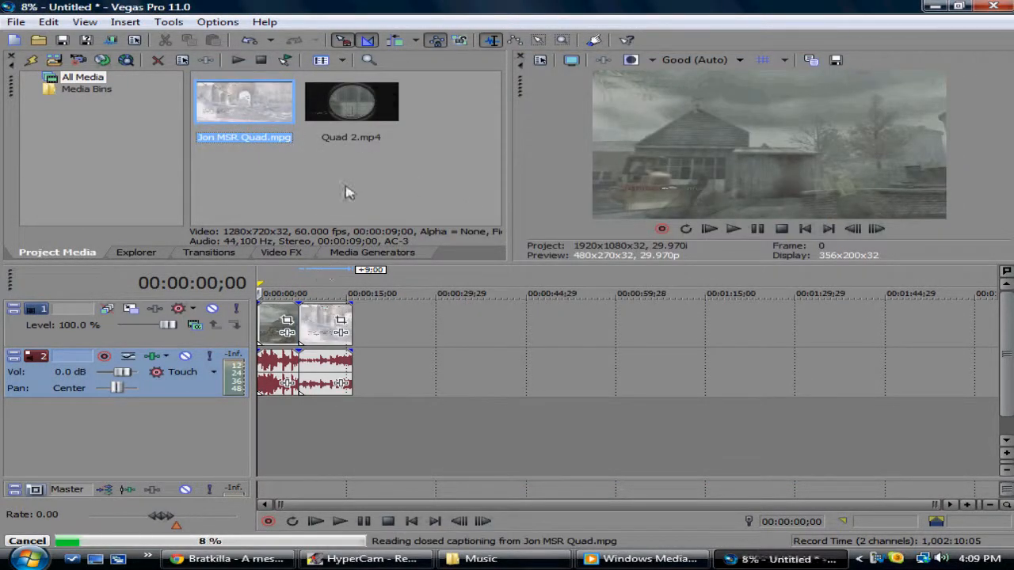
pyautogui.click(54, 60)
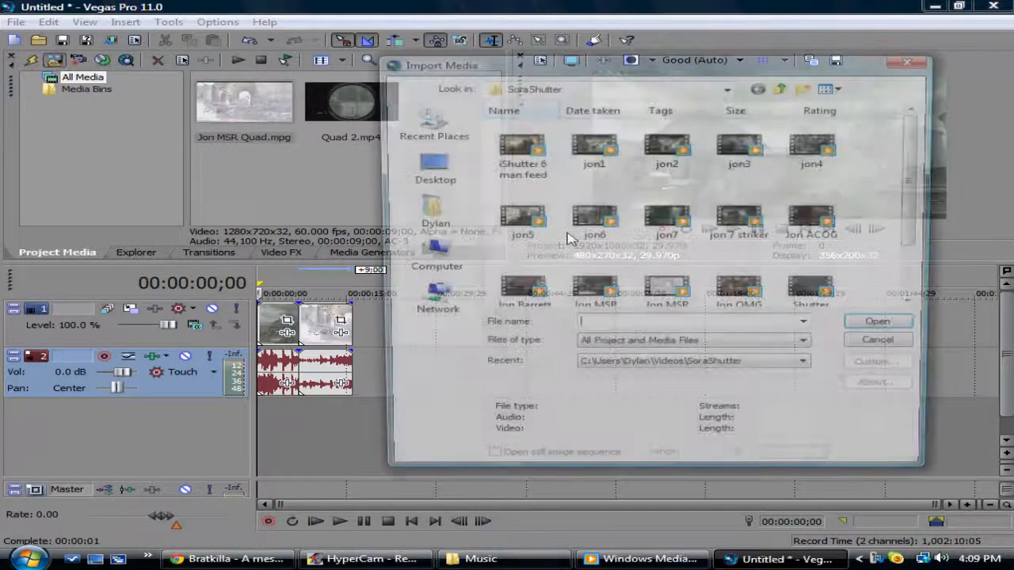
pyautogui.click(527, 297)
pyautogui.click(916, 331)
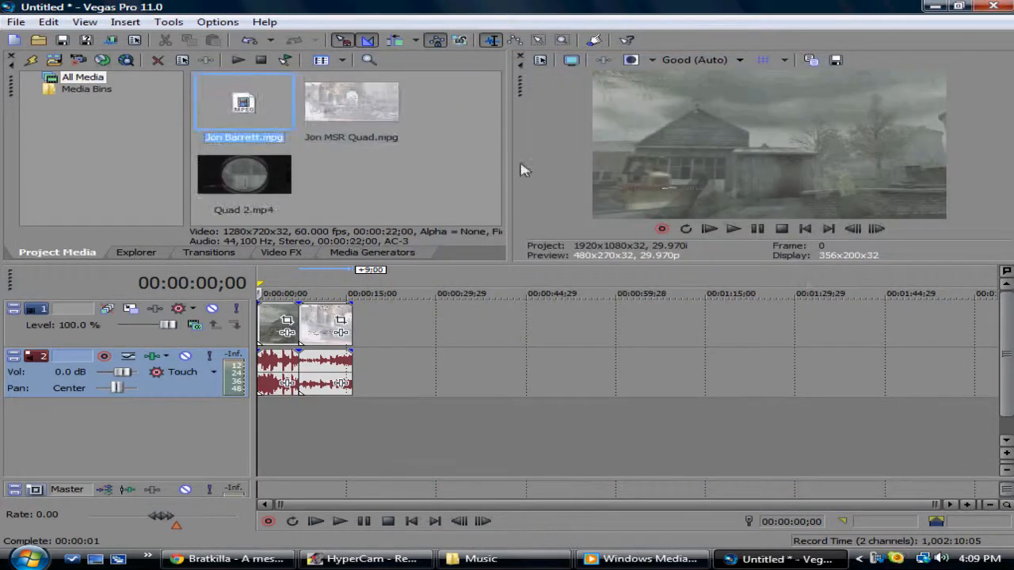
pyautogui.moveTo(269, 113); pyautogui.dragTo(374, 342)
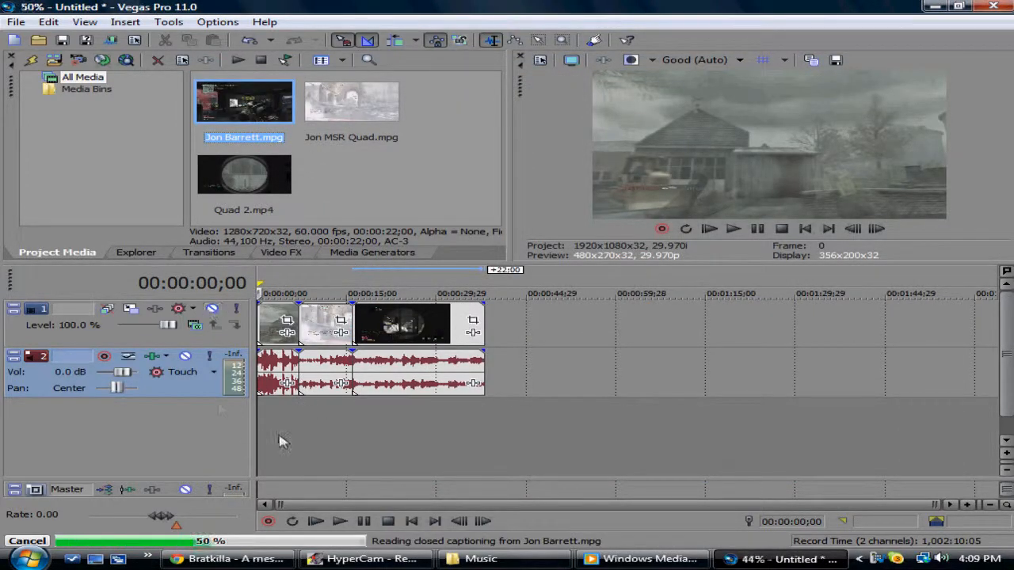
# Step: Import the Olly B feat. Diverse - Proud Feeling song from the Music folder onto a new track below the clips and preview the opening seconds
pyautogui.click(53, 61)
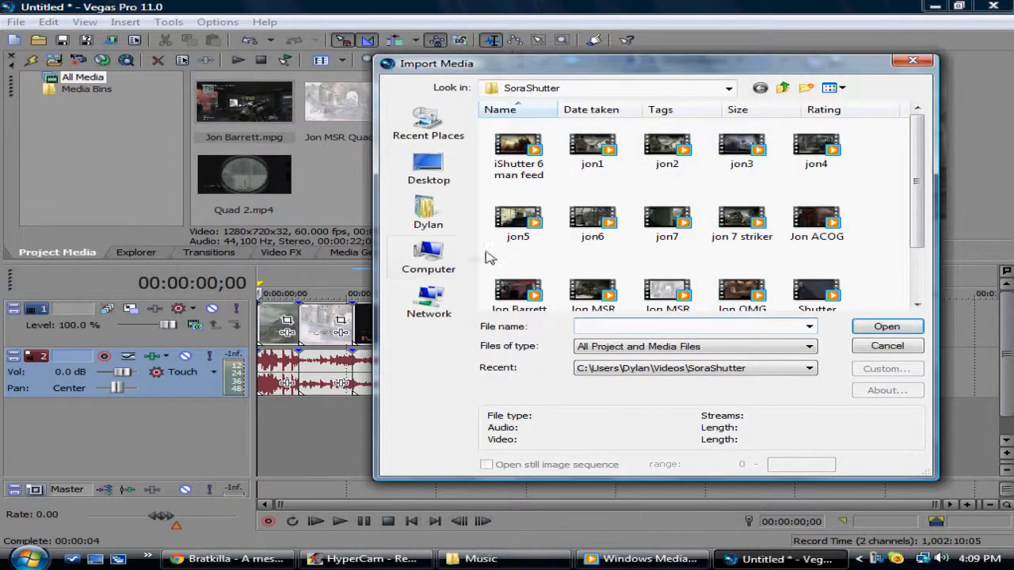
pyautogui.click(429, 212)
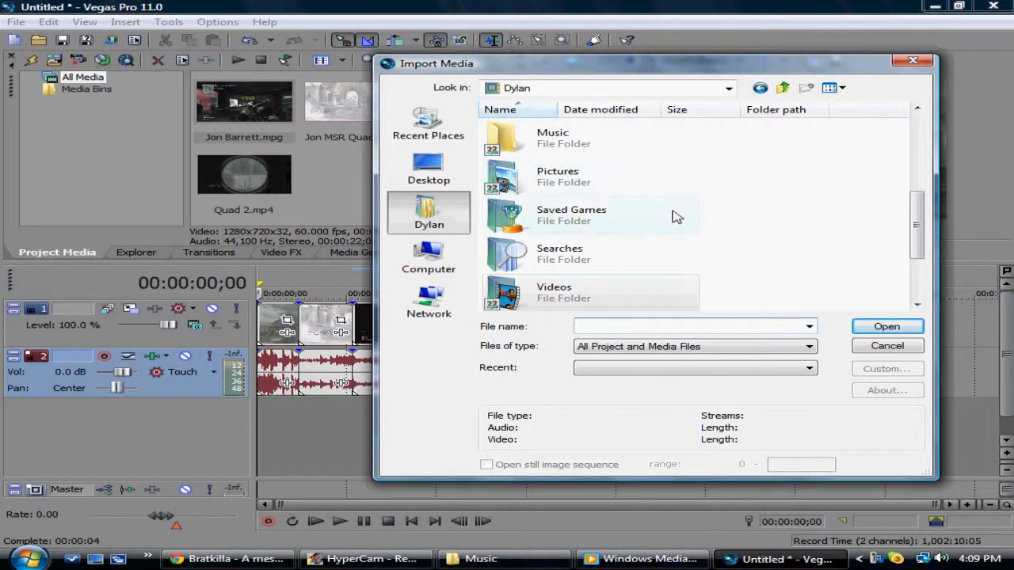
pyautogui.moveTo(919, 210)
pyautogui.mouseDown()
pyautogui.moveTo(889, 119)
pyautogui.moveTo(919, 178)
pyautogui.moveTo(917, 213)
pyautogui.mouseUp()
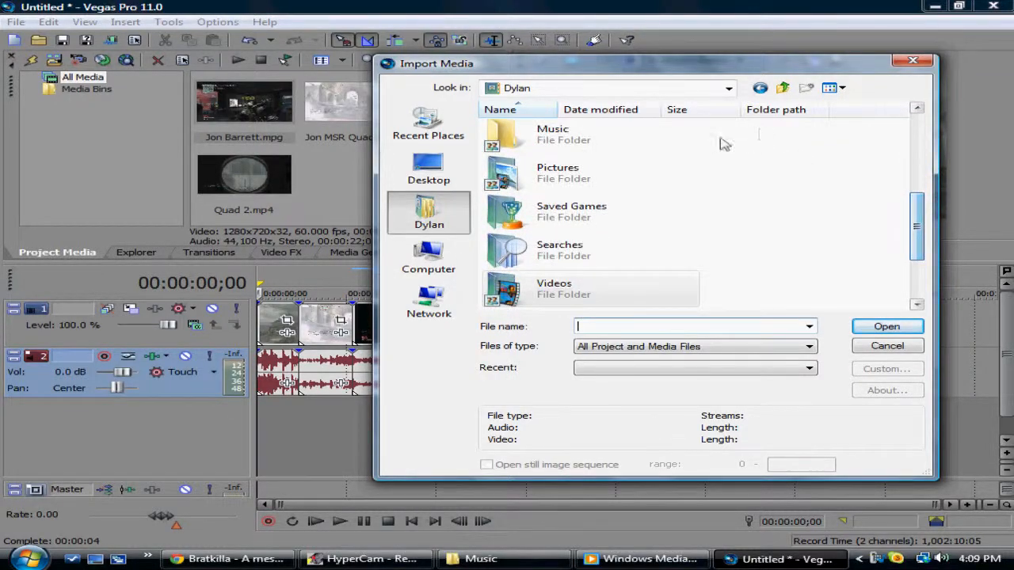
pyautogui.doubleClick(555, 136)
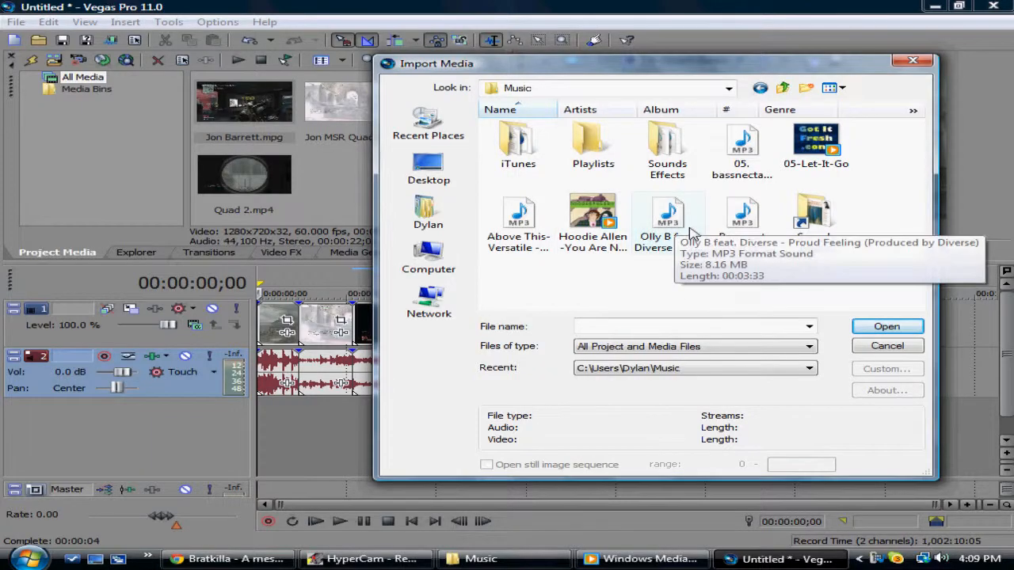
pyautogui.click(670, 217)
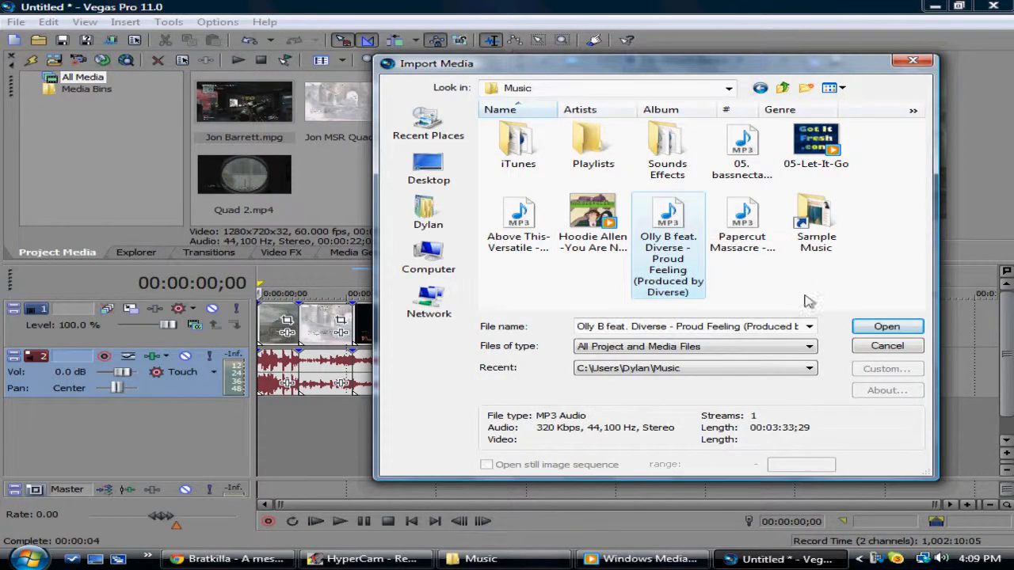
pyautogui.click(900, 329)
pyautogui.moveTo(245, 193); pyautogui.dragTo(271, 428)
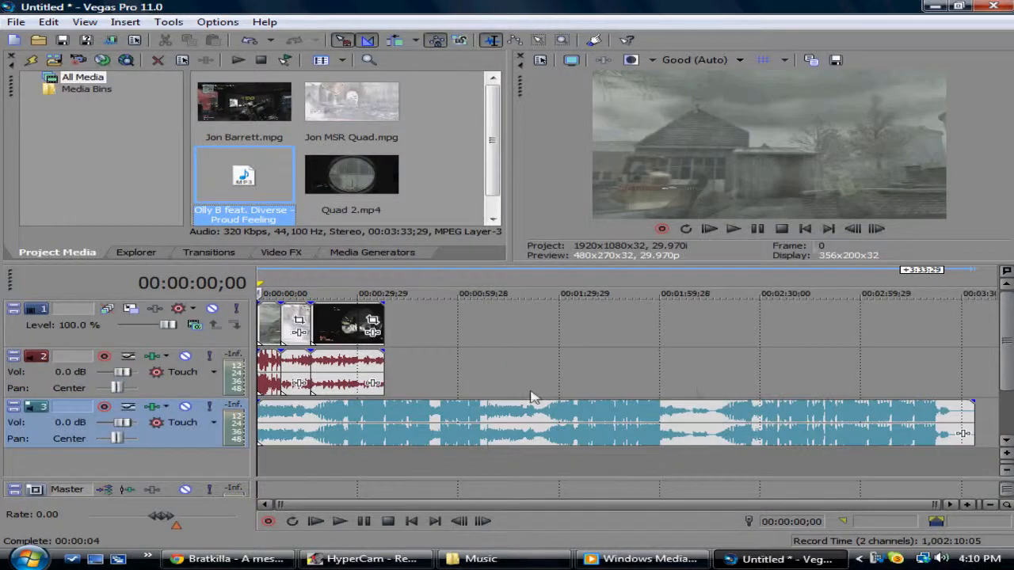
pyautogui.click(709, 229)
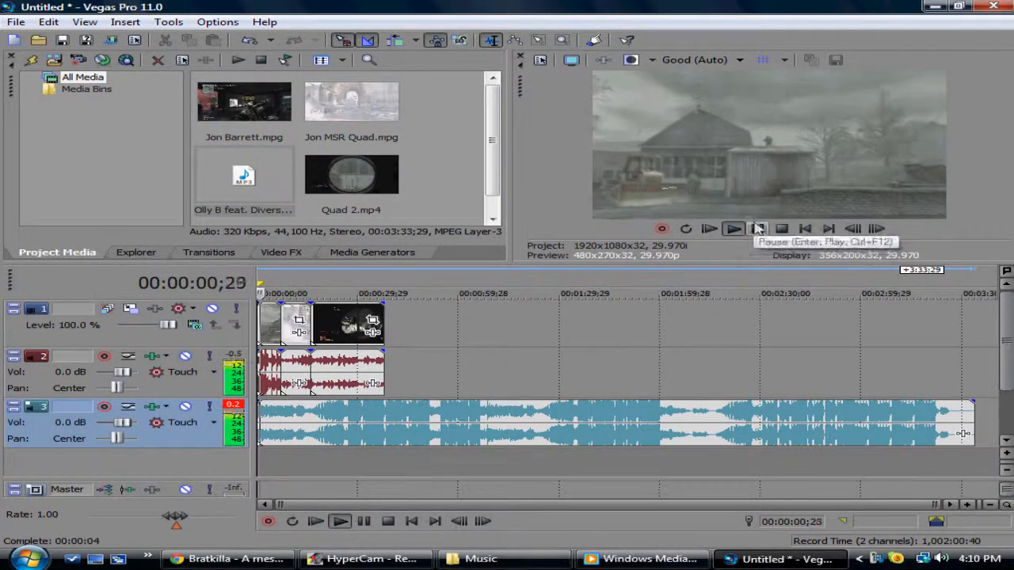
pyautogui.click(759, 229)
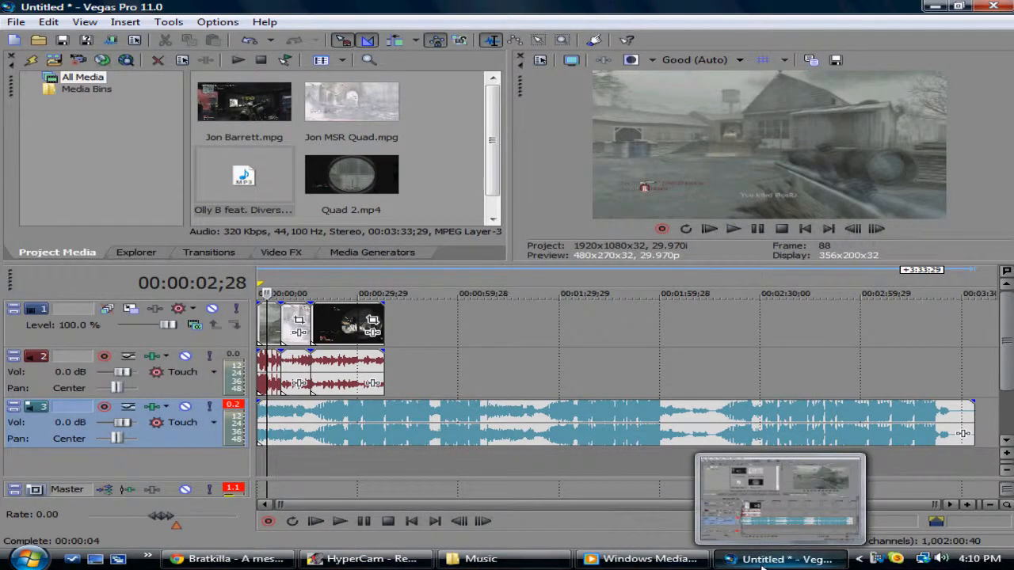
# Step: Search the computer for clip00, add clip0002 to the project media, and place it at the timeline start on new tracks below the song
pyautogui.click(39, 557)
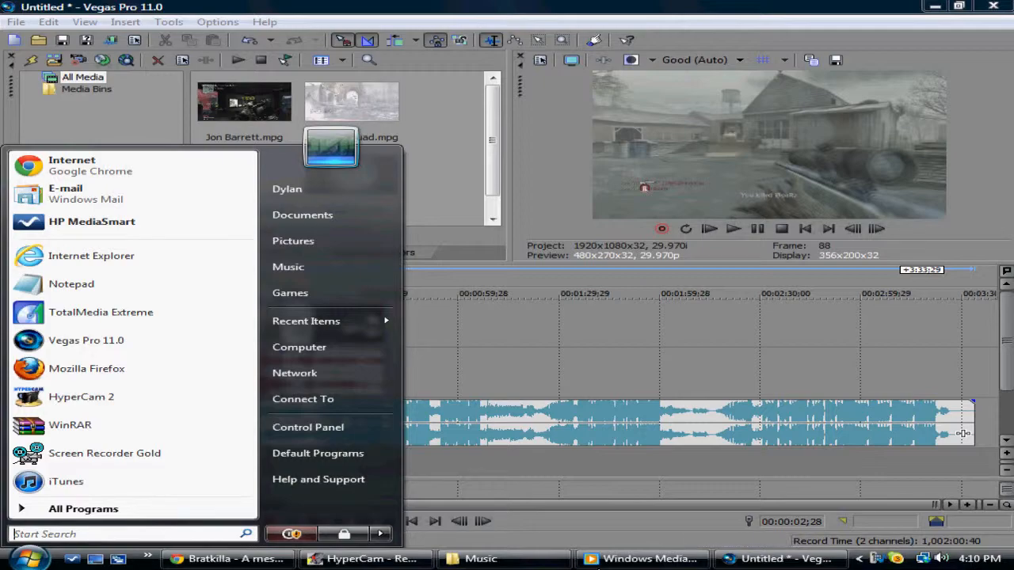
pyautogui.write('clip002')
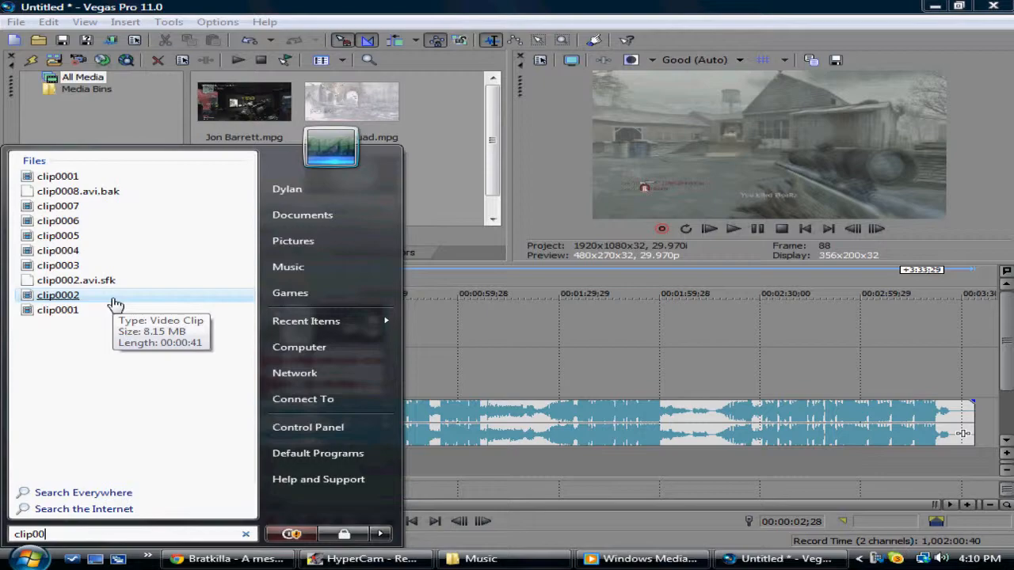
pyautogui.moveTo(115, 305); pyautogui.dragTo(452, 168)
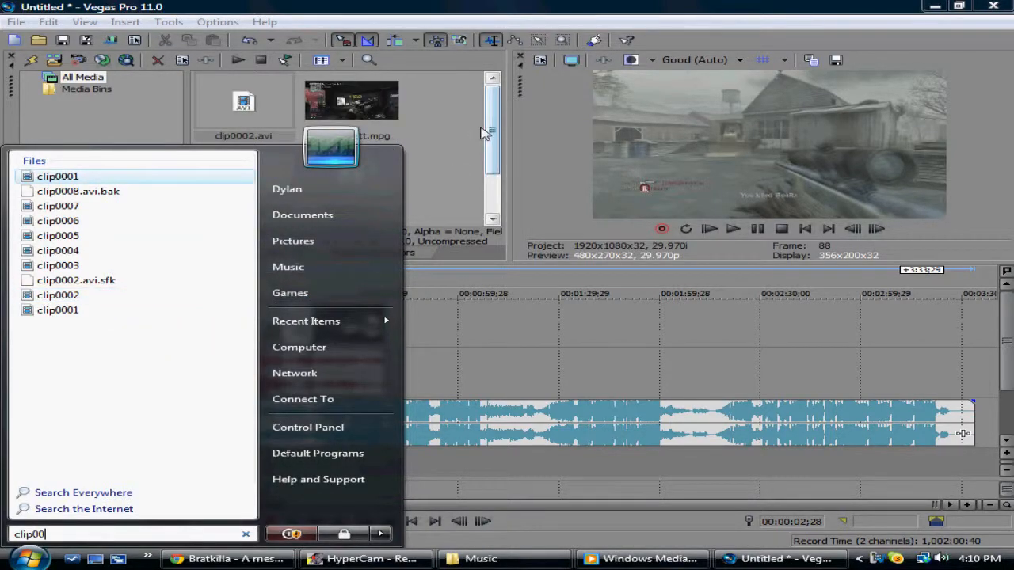
pyautogui.click(449, 164)
pyautogui.moveTo(252, 114); pyautogui.dragTo(263, 466)
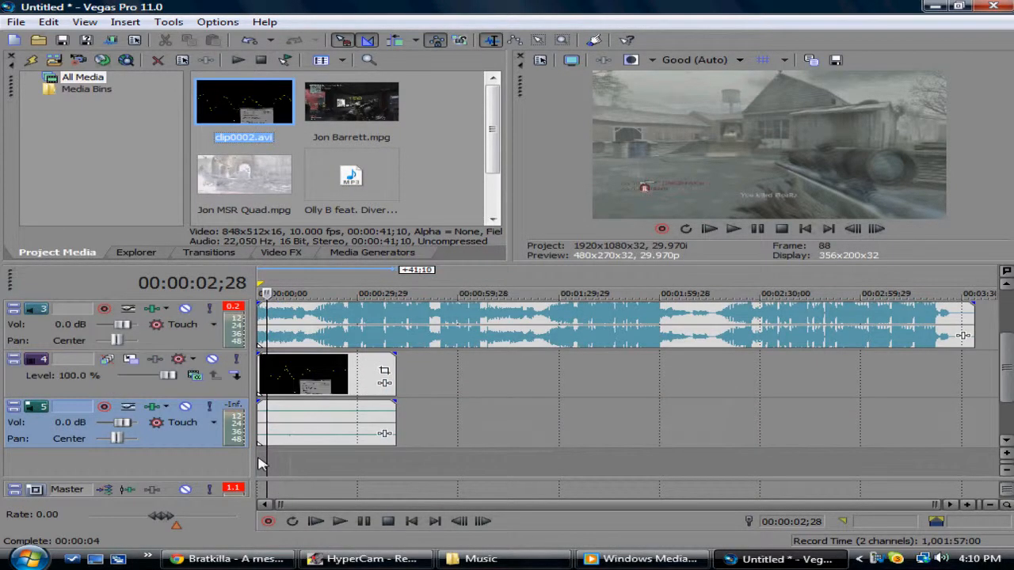
# Step: Delete the audio track belonging to the clip0002 recording
pyautogui.click(323, 380)
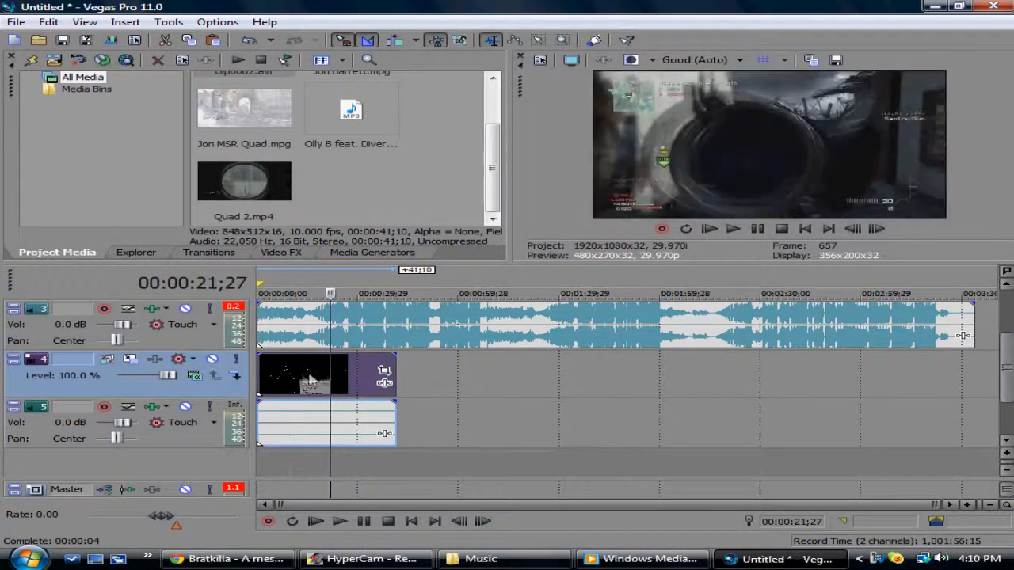
pyautogui.click(294, 377)
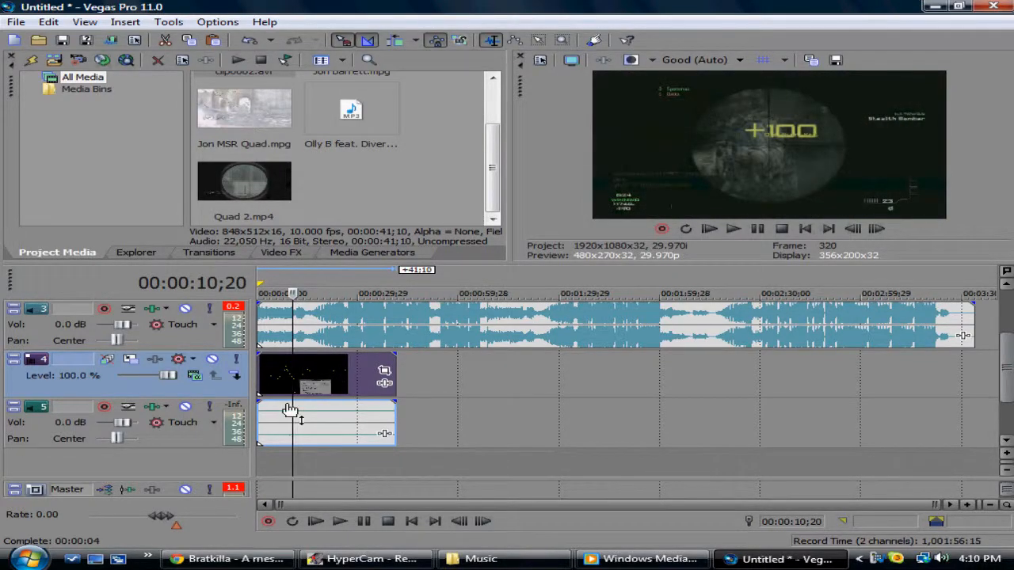
pyautogui.rightClick(204, 435)
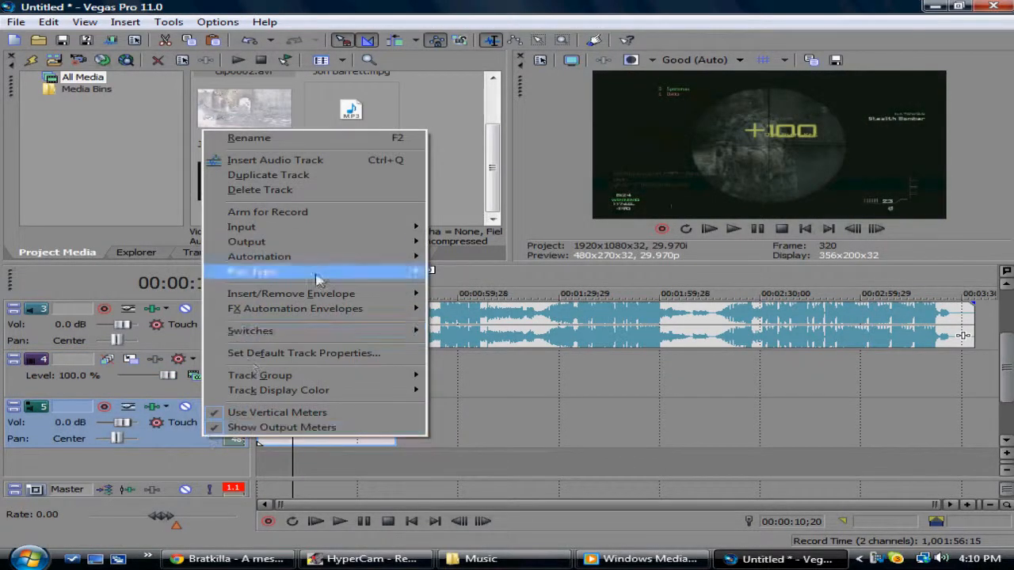
pyautogui.click(296, 190)
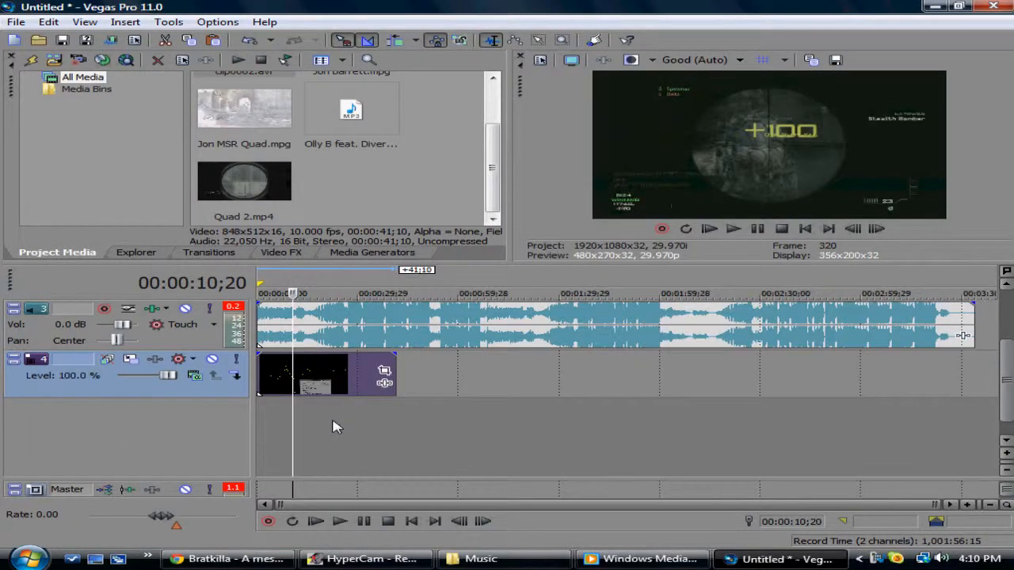
# Step: Move the clip0002 video track above all other tracks and place the clip at its start, over the gameplay clips
pyautogui.click(262, 368)
pyautogui.moveTo(298, 375); pyautogui.dragTo(447, 320)
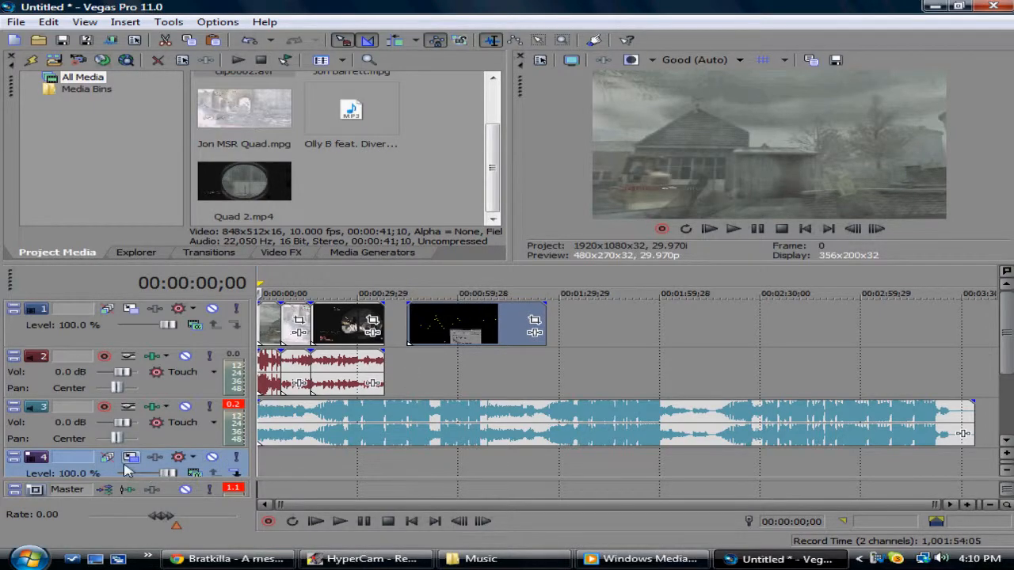
pyautogui.moveTo(24, 473); pyautogui.dragTo(75, 309)
pyautogui.moveTo(468, 381); pyautogui.dragTo(309, 331)
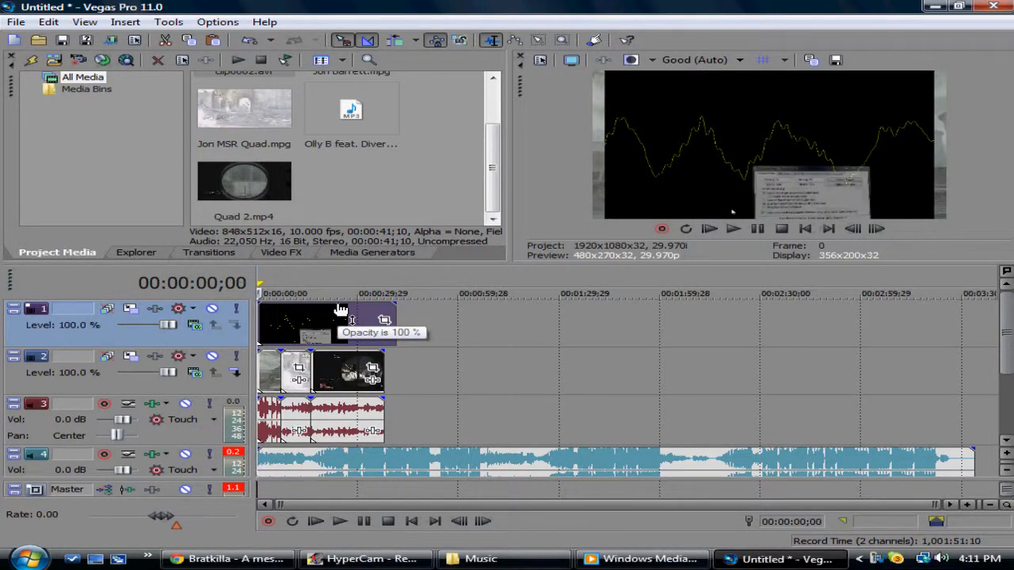
# Step: Cut the first 8 frames off clip0002 and move the remaining clip back to the start of the timeline
pyautogui.press('space')
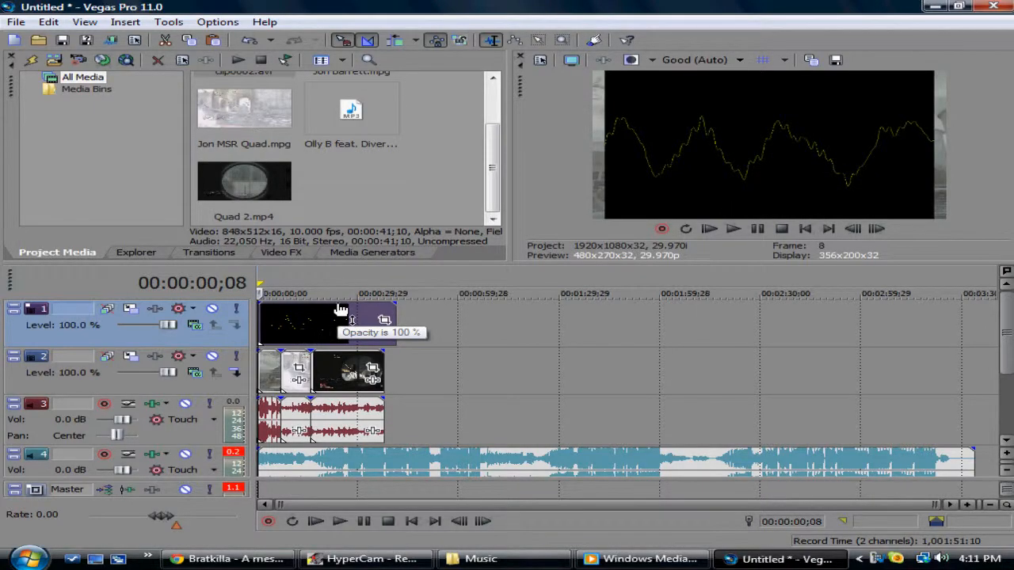
pyautogui.scroll(8, 340, 309)
pyautogui.rightClick(323, 325)
pyautogui.click(369, 321)
pyautogui.moveTo(369, 322); pyautogui.dragTo(343, 254)
pyautogui.moveTo(421, 321); pyautogui.dragTo(311, 317)
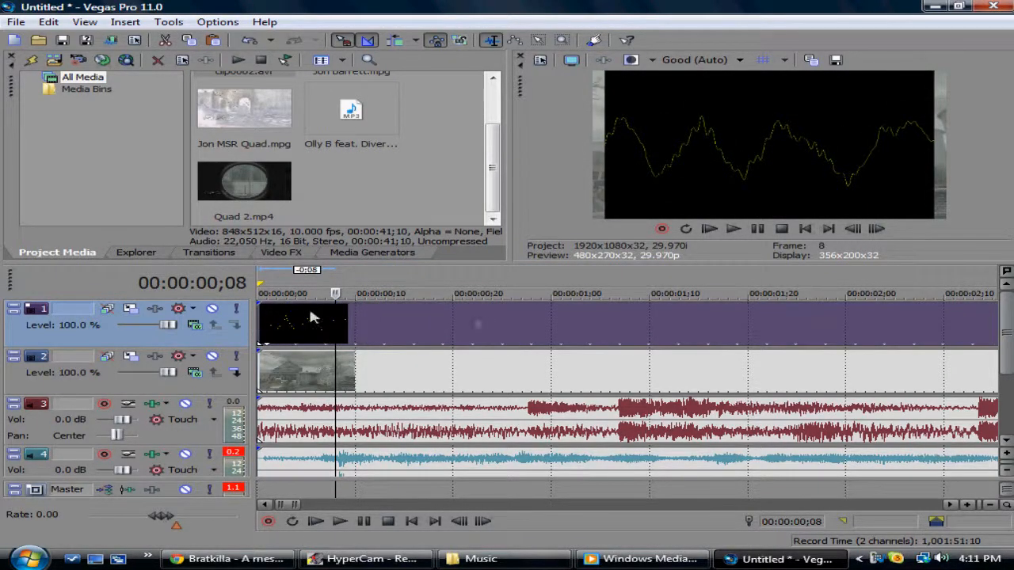
# Step: Play clip0002 from about 35 seconds and split it near its end at 00:00:39;24
pyautogui.scroll(-8, 311, 317)
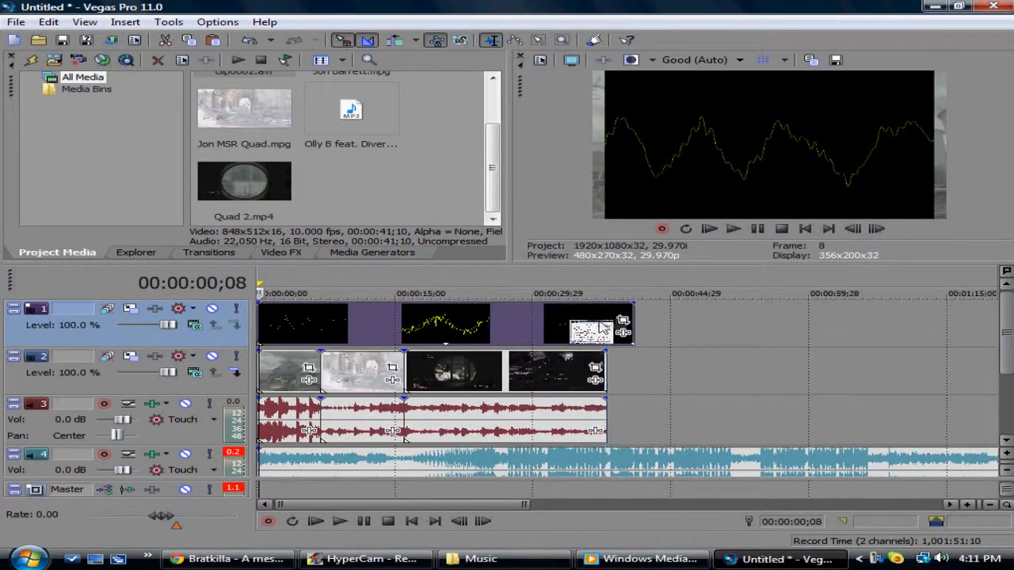
pyautogui.click(581, 326)
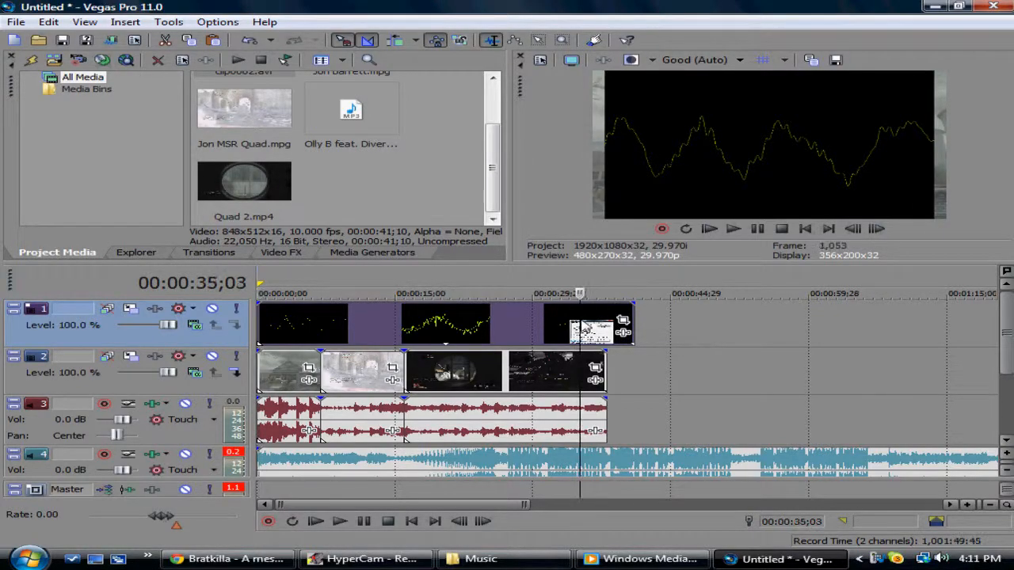
pyautogui.press('space')
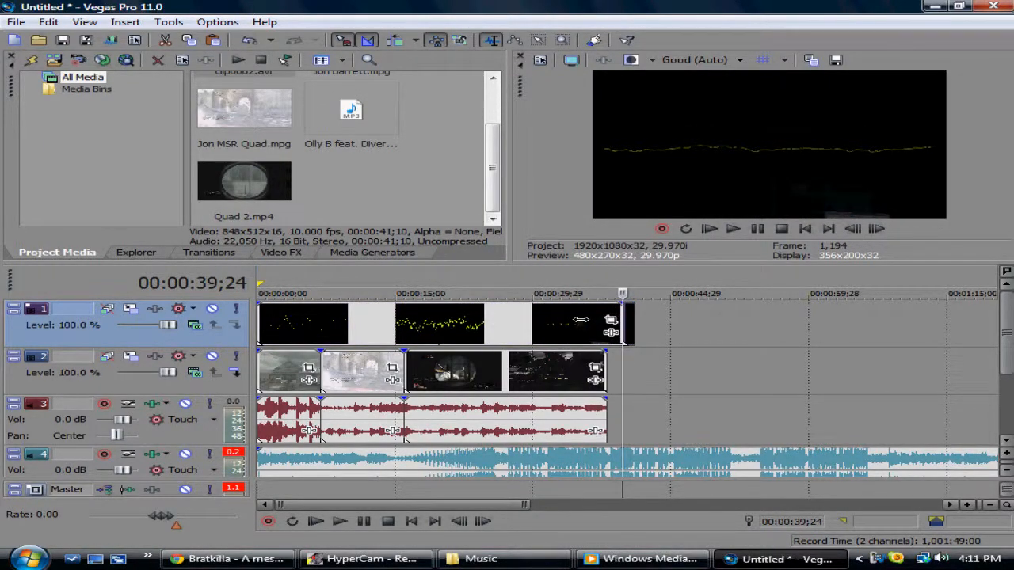
# Step: Delete the leftover piece of clip0002 after the split at 00:00:39;24 and place the playhead at 00:00:24;03
pyautogui.scroll(4, 542, 464)
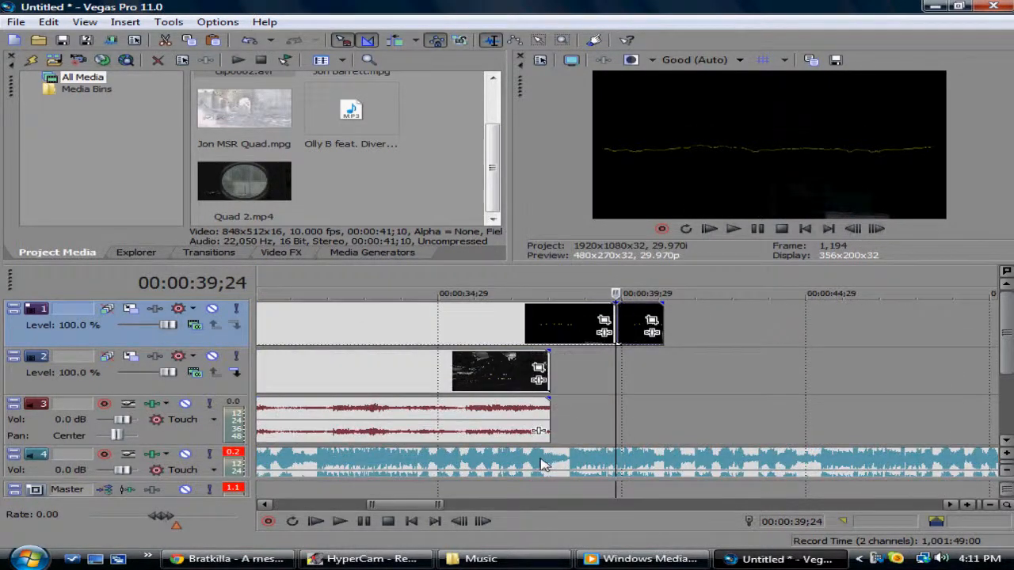
pyautogui.rightClick(632, 311)
pyautogui.click(658, 264)
pyautogui.scroll(-4, 661, 398)
pyautogui.scroll(2, 659, 401)
pyautogui.click(399, 335)
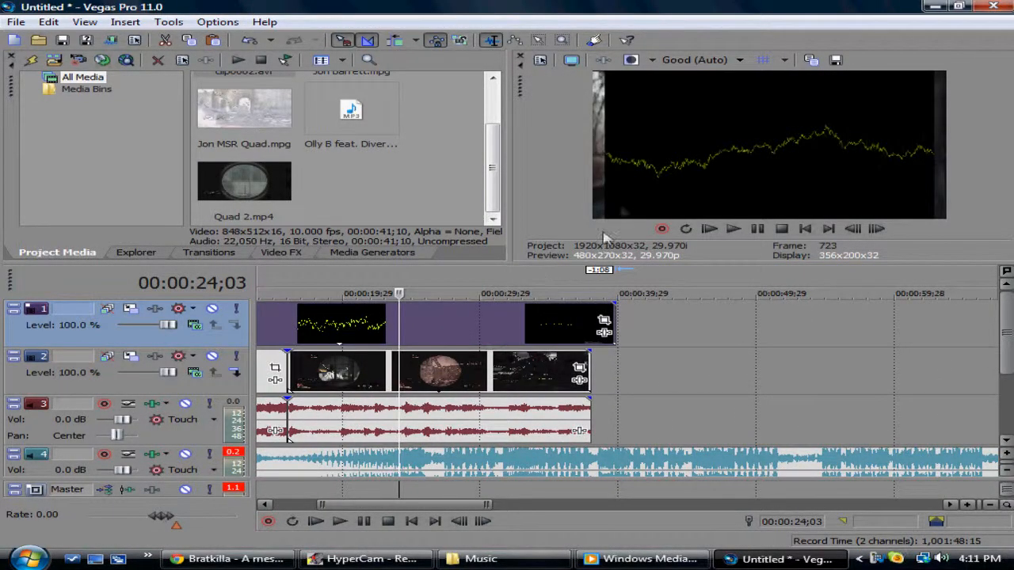
# Step: Switch to Windows Media Player and close it
pyautogui.click(644, 558)
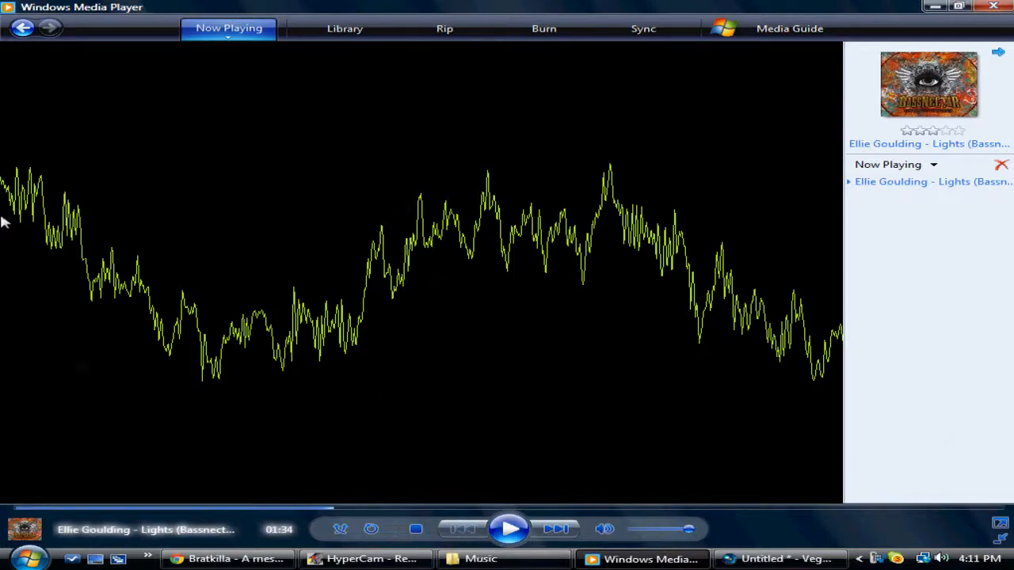
pyautogui.click(995, 11)
# Step: Set the compositing mode of the clip0002 track to Add and play the timeline from near its start to check the overlay
pyautogui.scroll(-4, 713, 378)
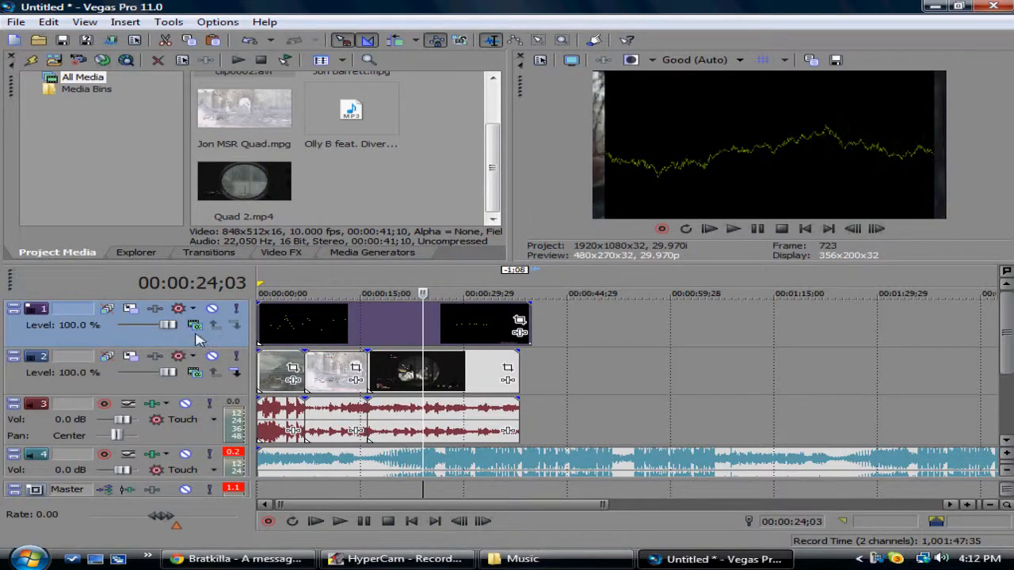
pyautogui.click(195, 326)
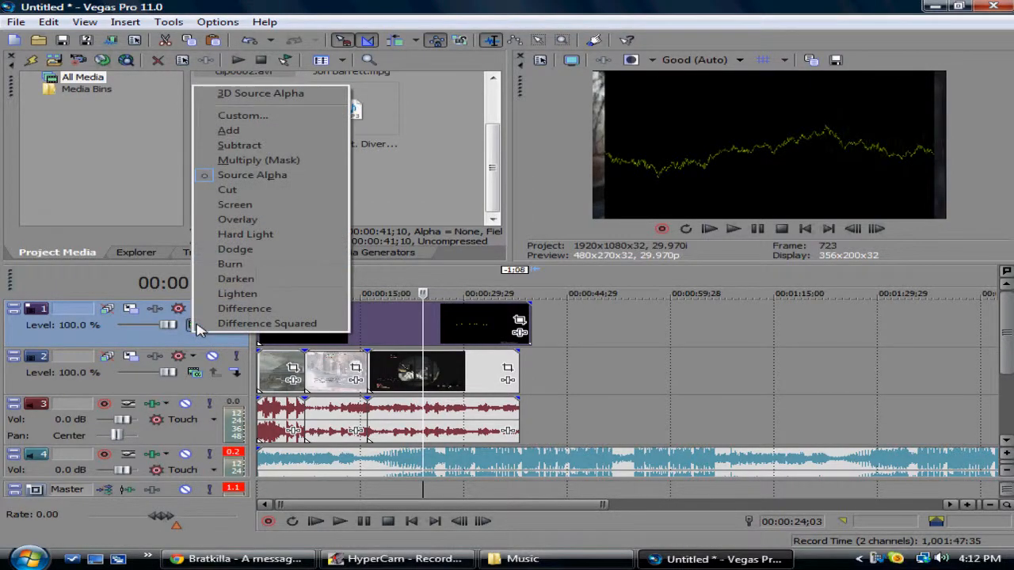
pyautogui.click(255, 136)
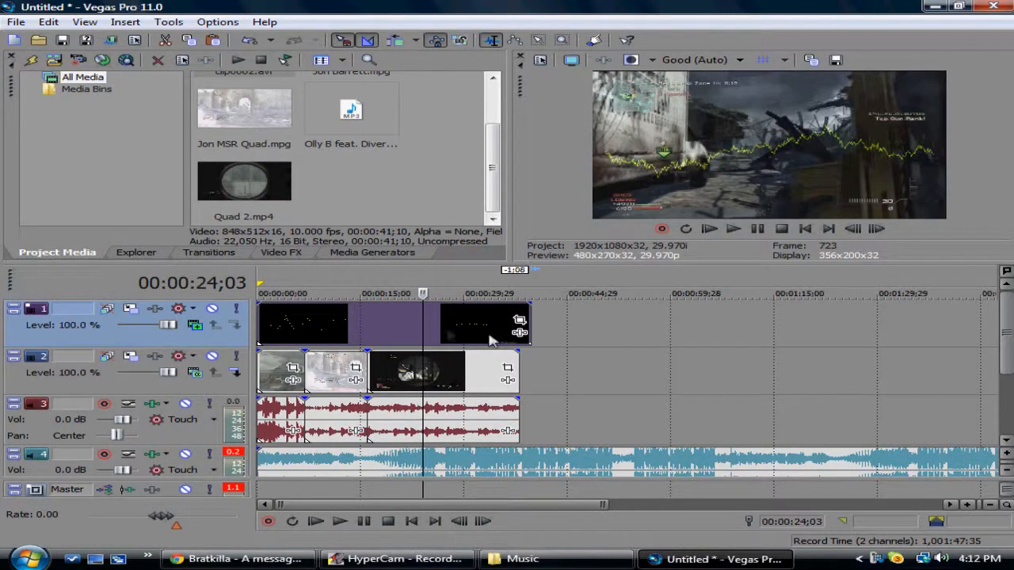
pyautogui.click(266, 332)
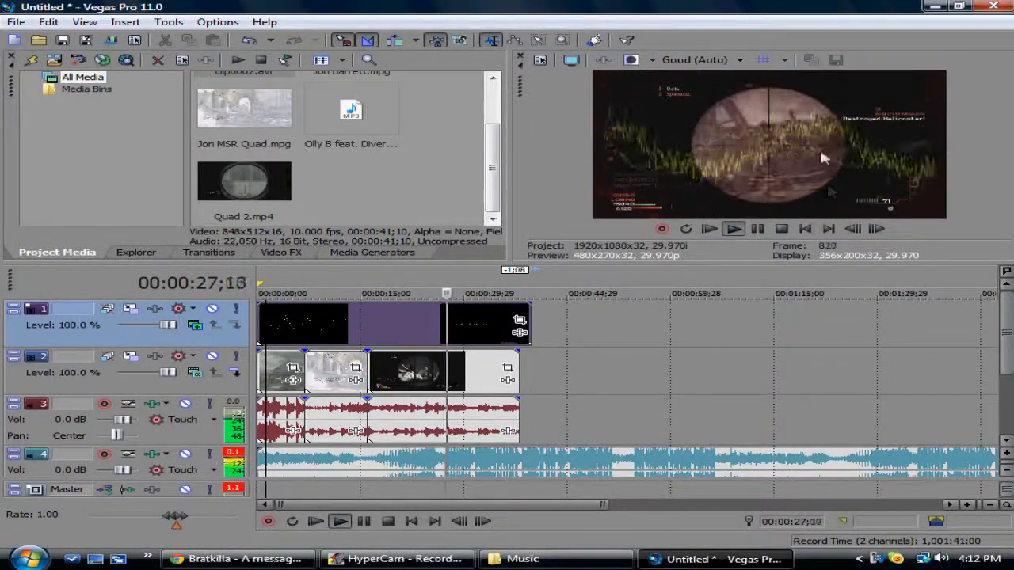
pyautogui.click(762, 230)
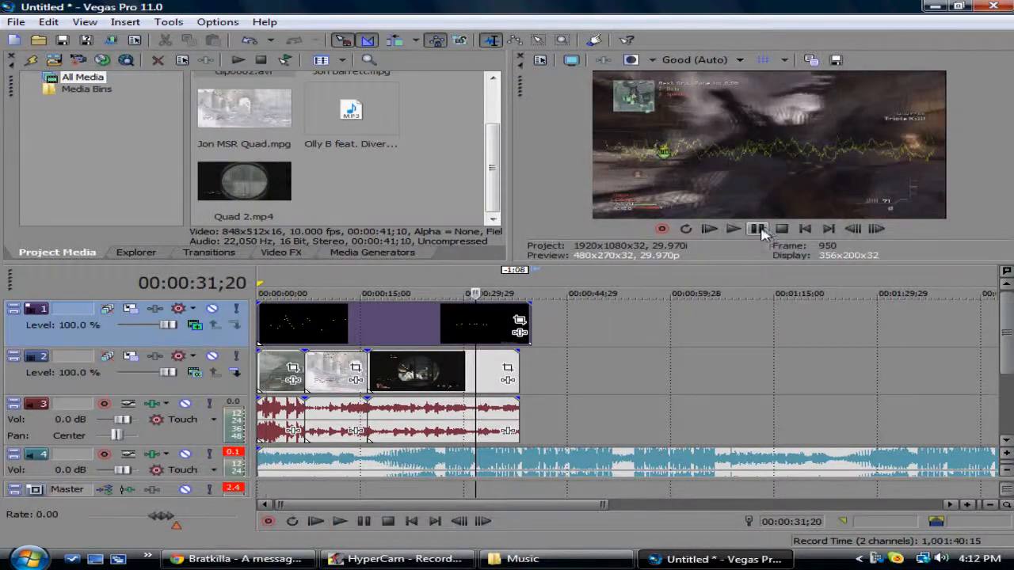
# Step: Use Event Pan/Crop on clip0002 to lower the waveform to about X Center 416 and Y Center 127.3, and preview the result
pyautogui.click(521, 322)
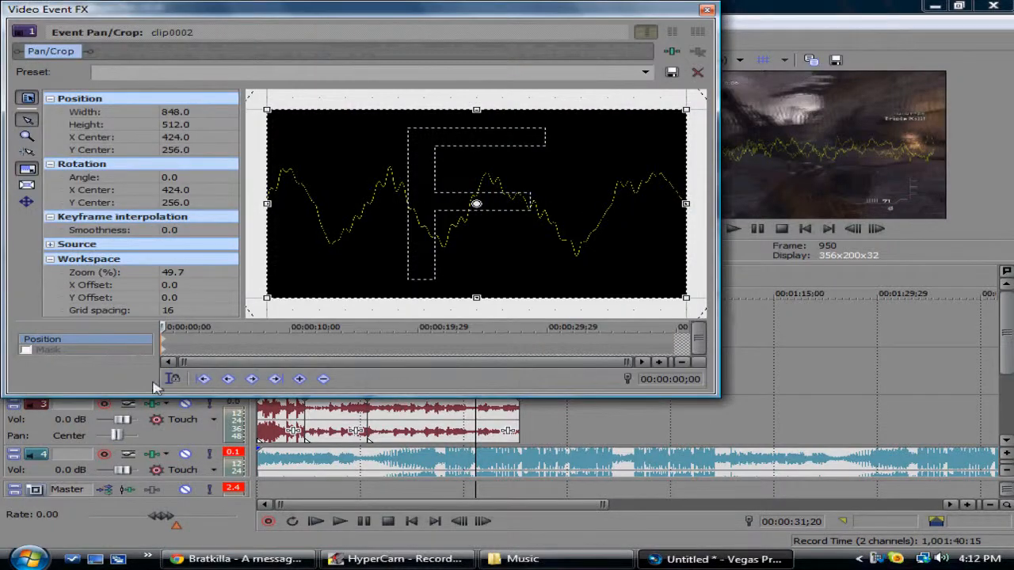
pyautogui.moveTo(481, 144); pyautogui.dragTo(477, 98)
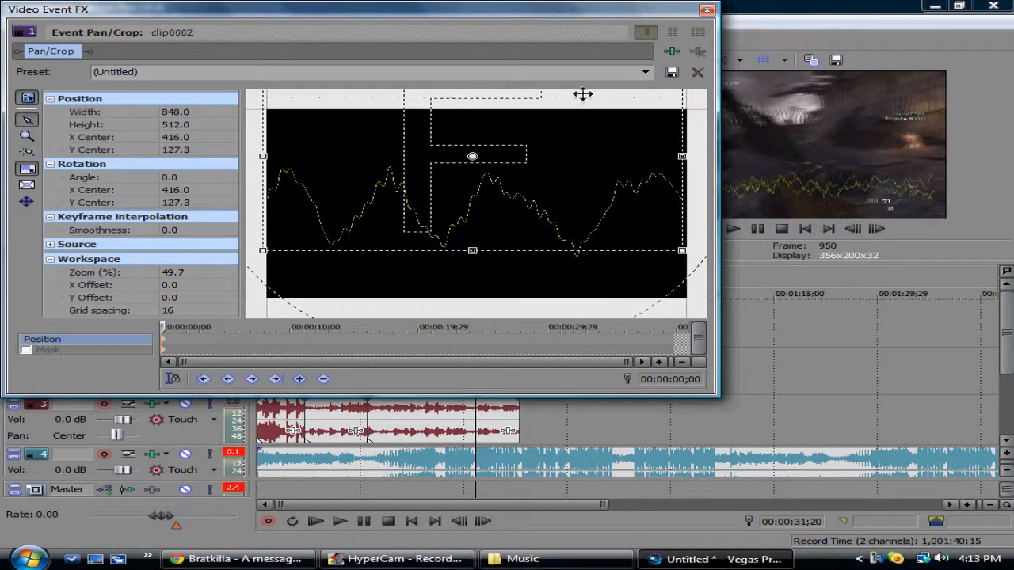
pyautogui.click(708, 11)
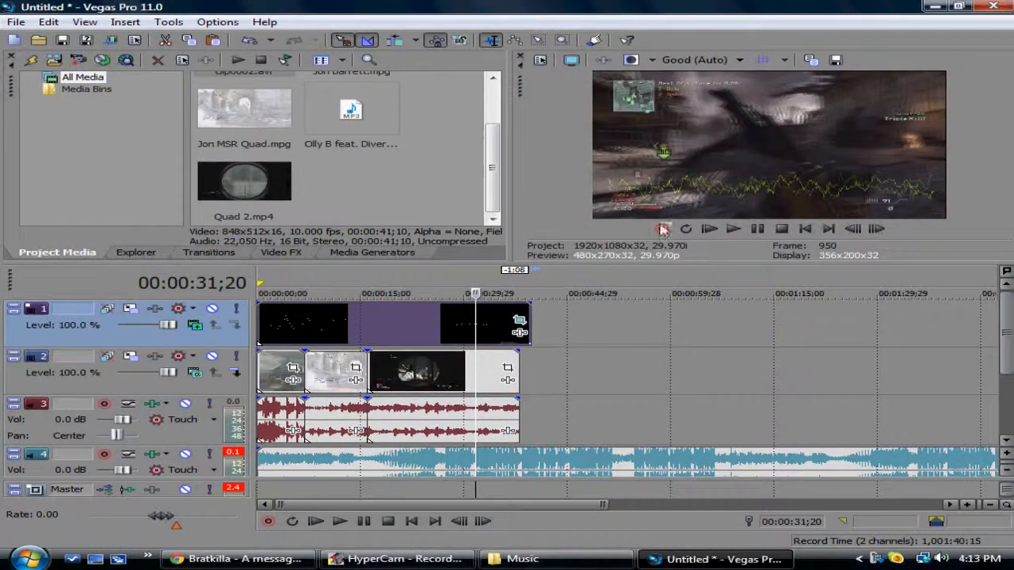
pyautogui.click(270, 326)
pyautogui.click(741, 230)
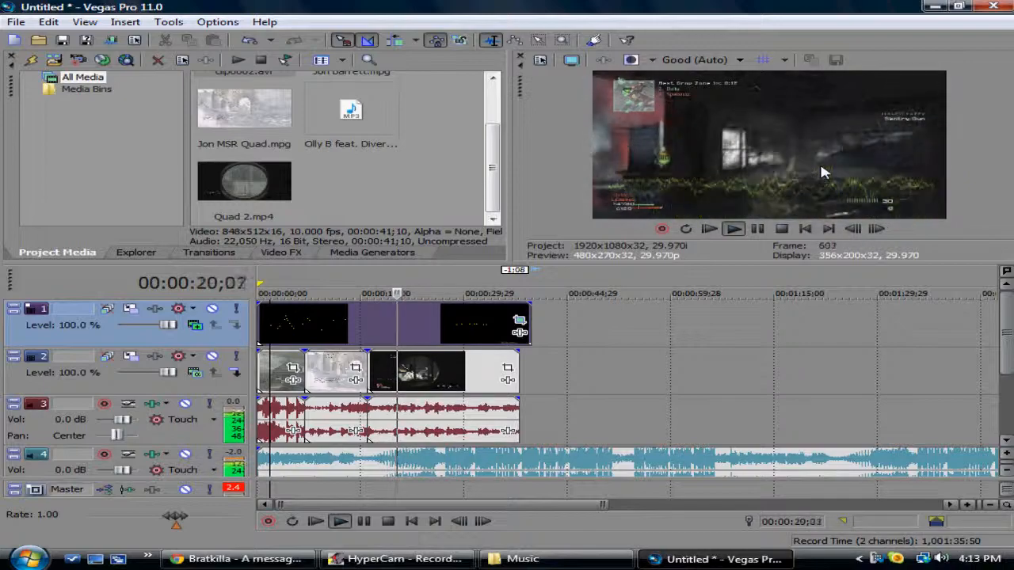
pyautogui.click(781, 229)
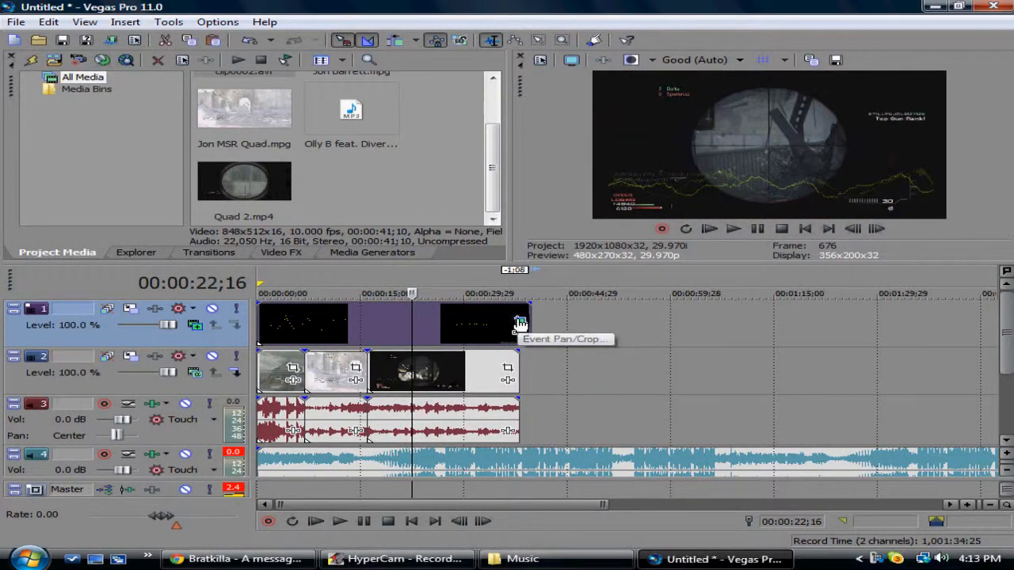
# Step: Shrink the waveform into the picture's lower-right corner by enlarging clip0002's crop frame to about 1,760 by 1,062.6, and preview it
pyautogui.click(520, 324)
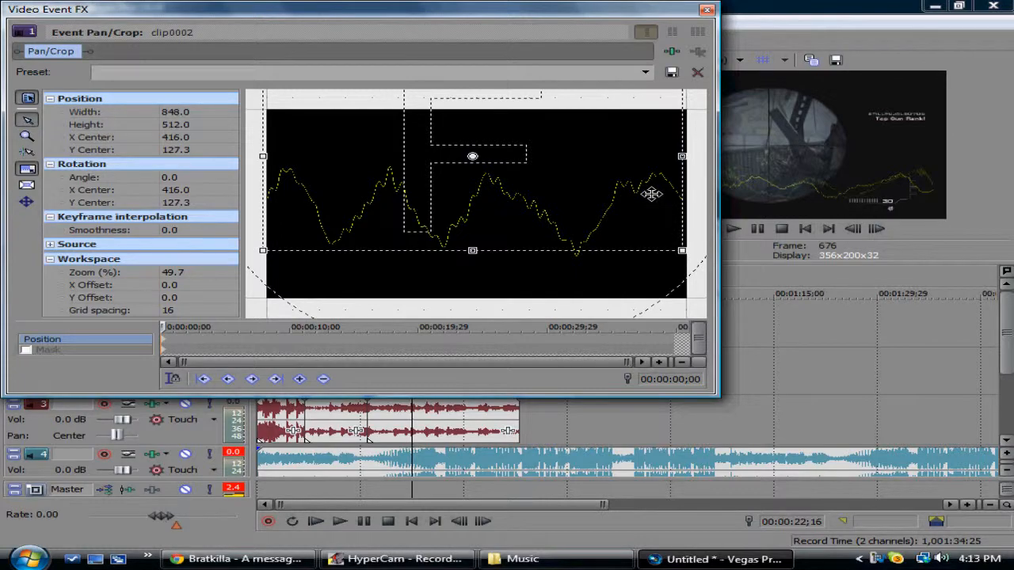
pyautogui.scroll(-3, 651, 193)
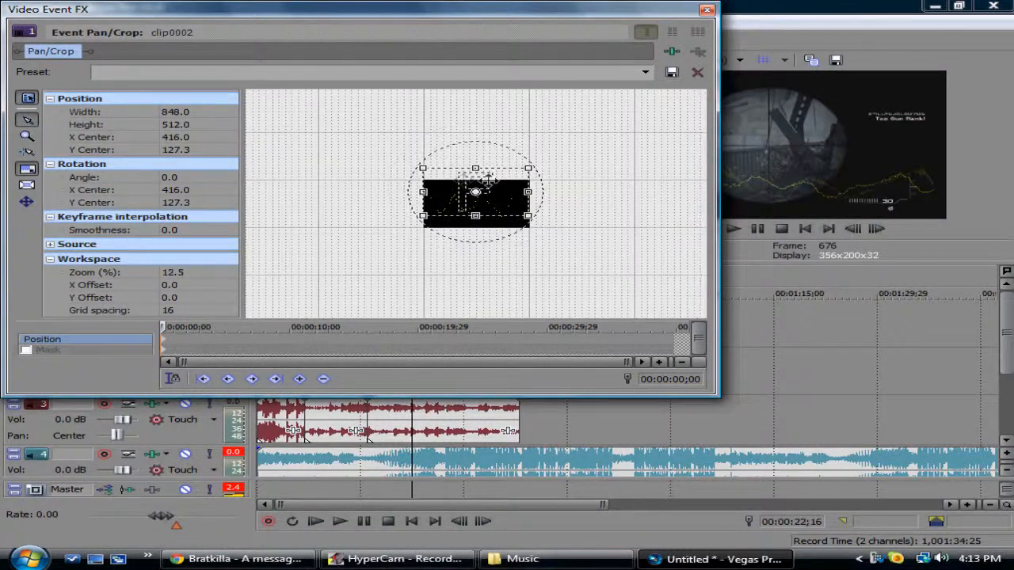
pyautogui.moveTo(424, 169); pyautogui.dragTo(312, 100)
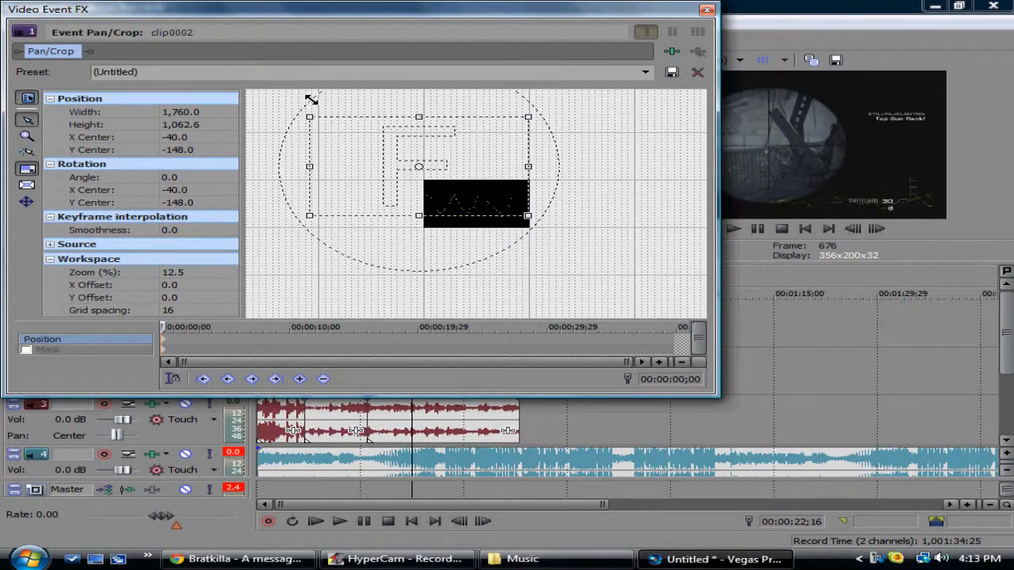
pyautogui.click(707, 11)
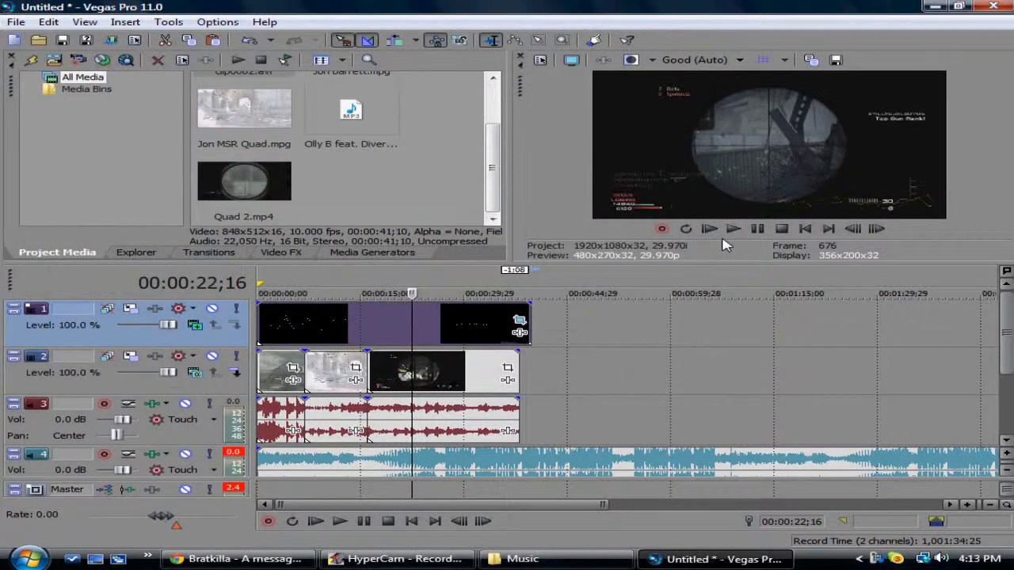
pyautogui.click(733, 229)
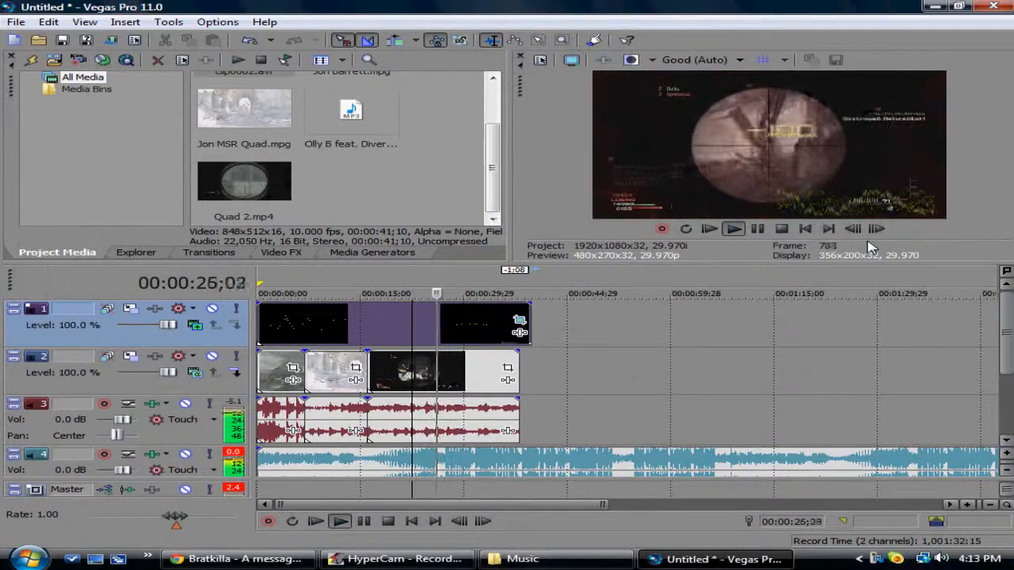
pyautogui.click(761, 230)
# Step: Place the playhead at 00:00:05;06 and apply the Default preset of the Color Curves video effect to clip0002
pyautogui.click(293, 323)
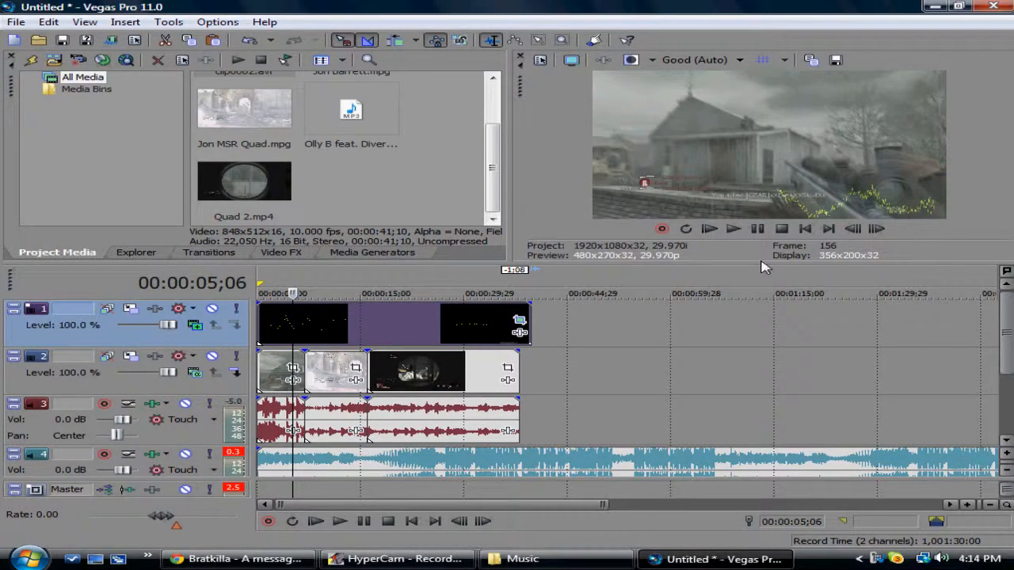
pyautogui.click(279, 251)
pyautogui.moveTo(176, 98); pyautogui.dragTo(158, 126)
pyautogui.click(119, 90)
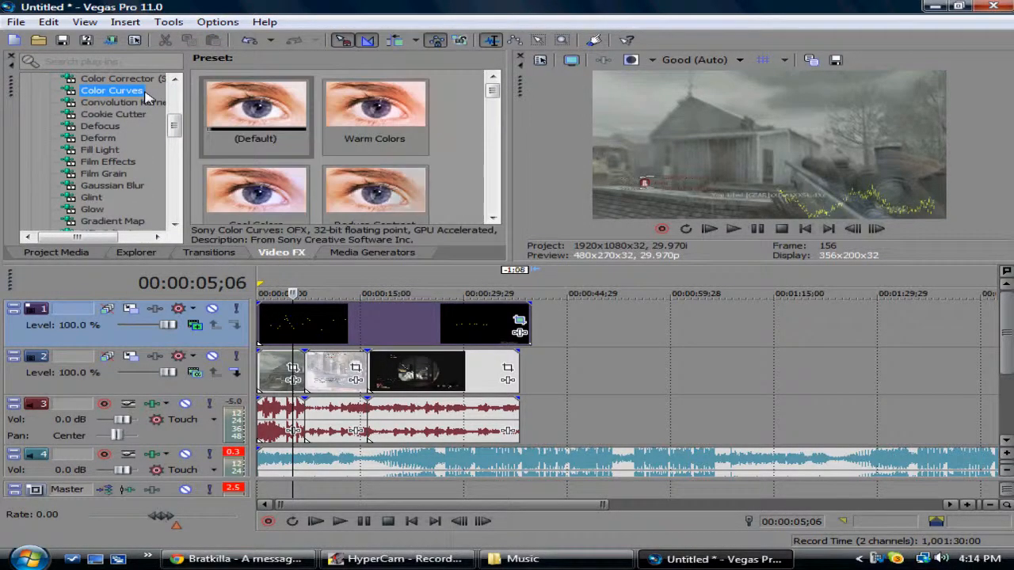
pyautogui.moveTo(425, 322); pyautogui.dragTo(428, 323)
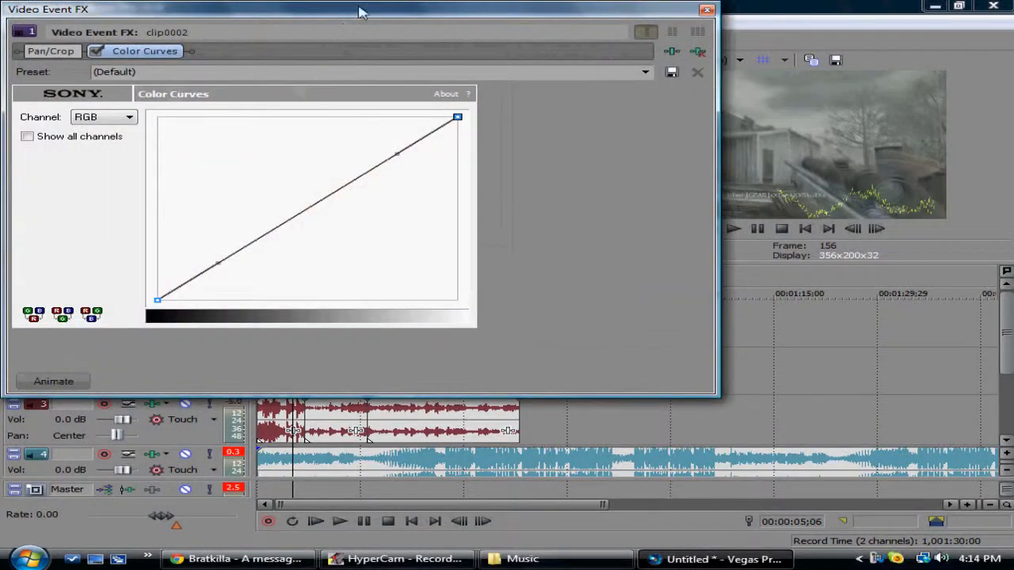
# Step: Bend the Green channel's color curve strongly upward at both ends to turn the waveform green, and close the effect settings
pyautogui.moveTo(359, 11); pyautogui.dragTo(397, 12)
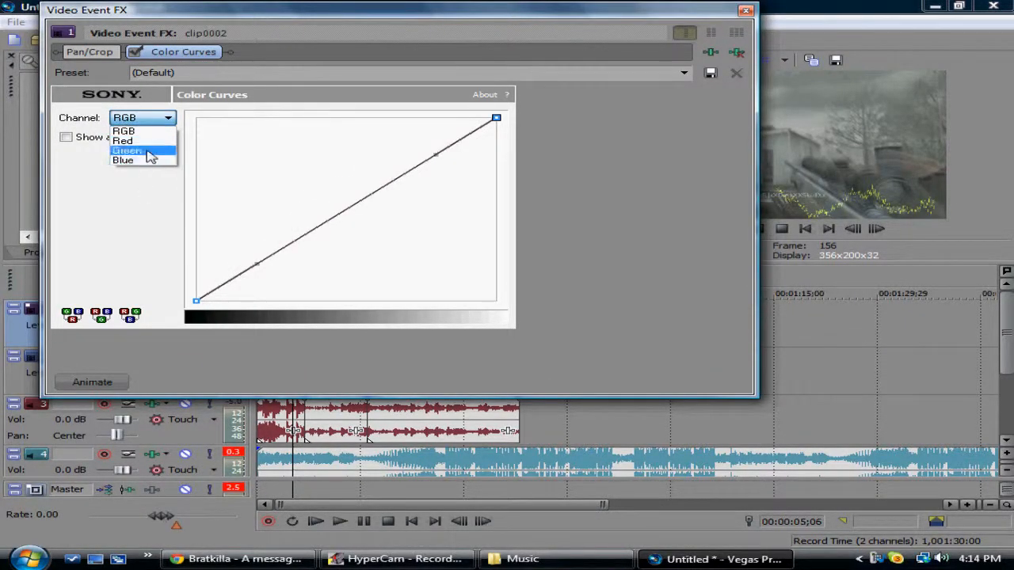
pyautogui.click(148, 152)
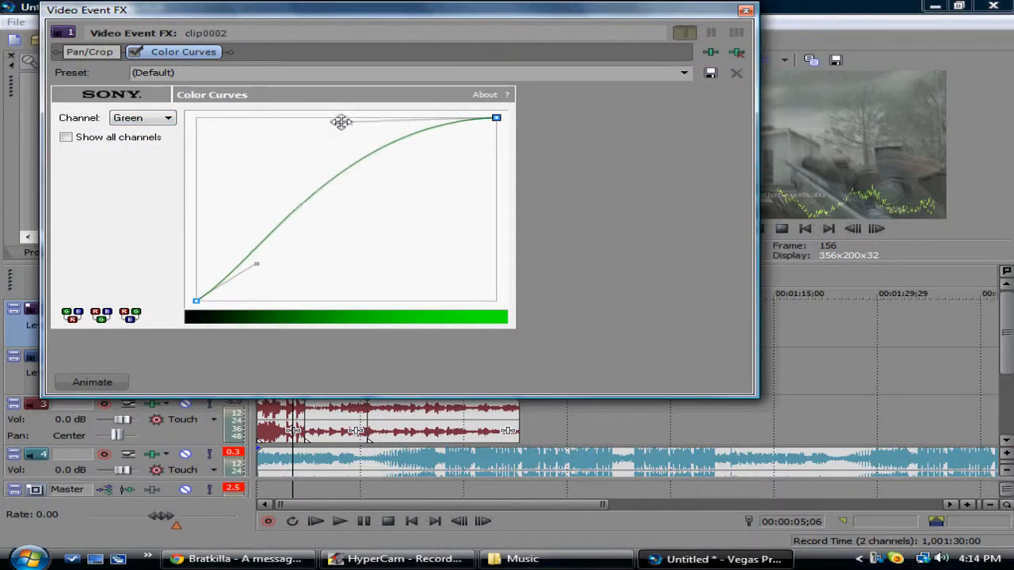
pyautogui.moveTo(326, 117); pyautogui.dragTo(218, 118)
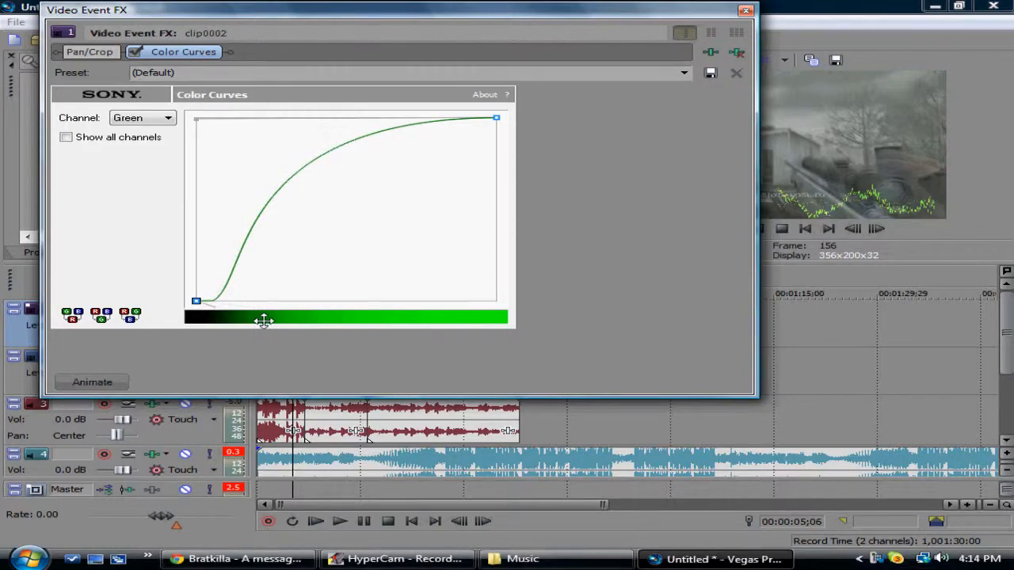
pyautogui.moveTo(280, 301); pyautogui.dragTo(225, 294)
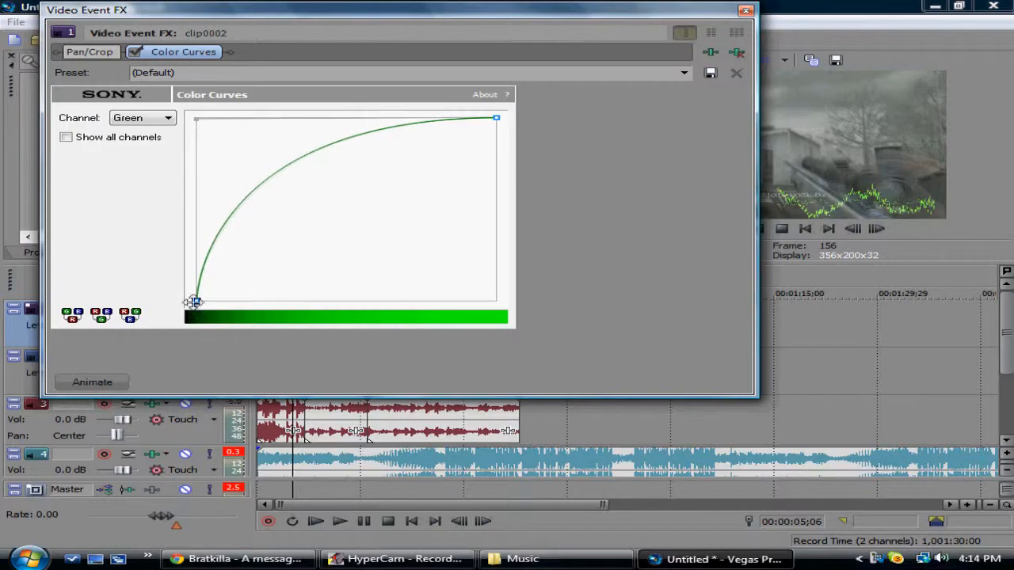
pyautogui.click(746, 11)
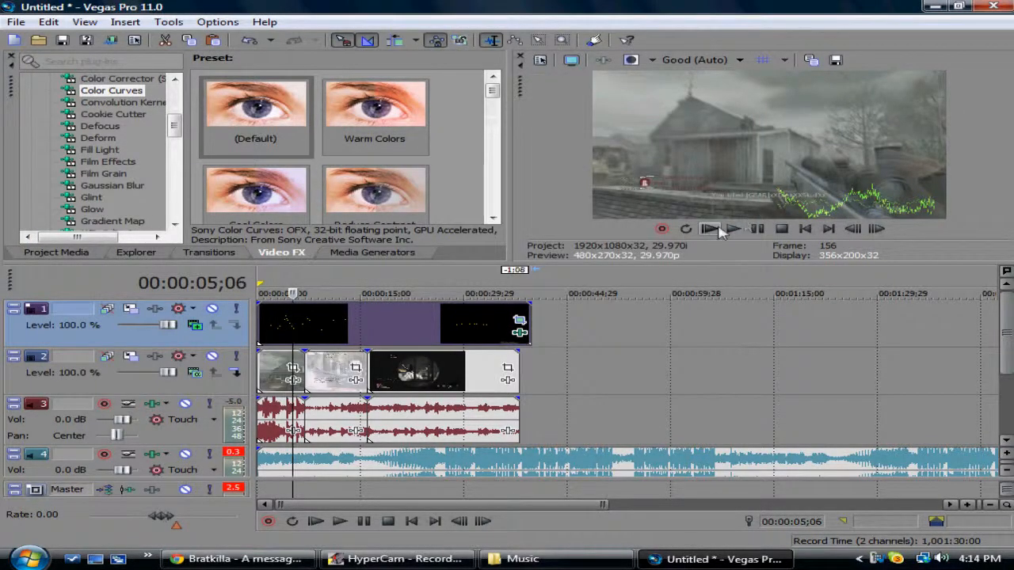
# Step: Play the timeline and switch the preview quality to Draft (Auto) and finally to Best (Auto) to compare the look
pyautogui.click(710, 229)
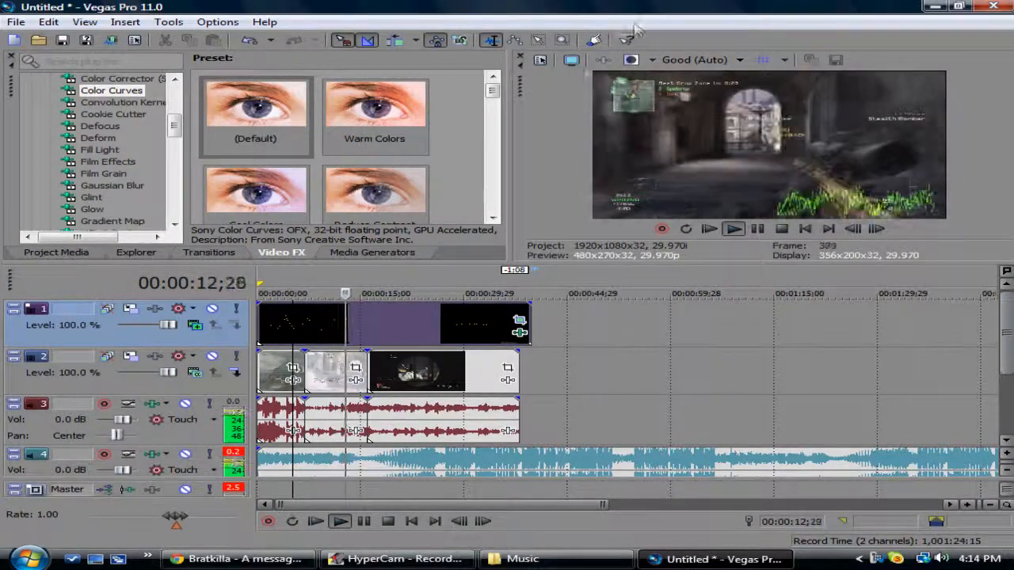
pyautogui.click(677, 62)
pyautogui.moveTo(691, 77)
pyautogui.click(800, 76)
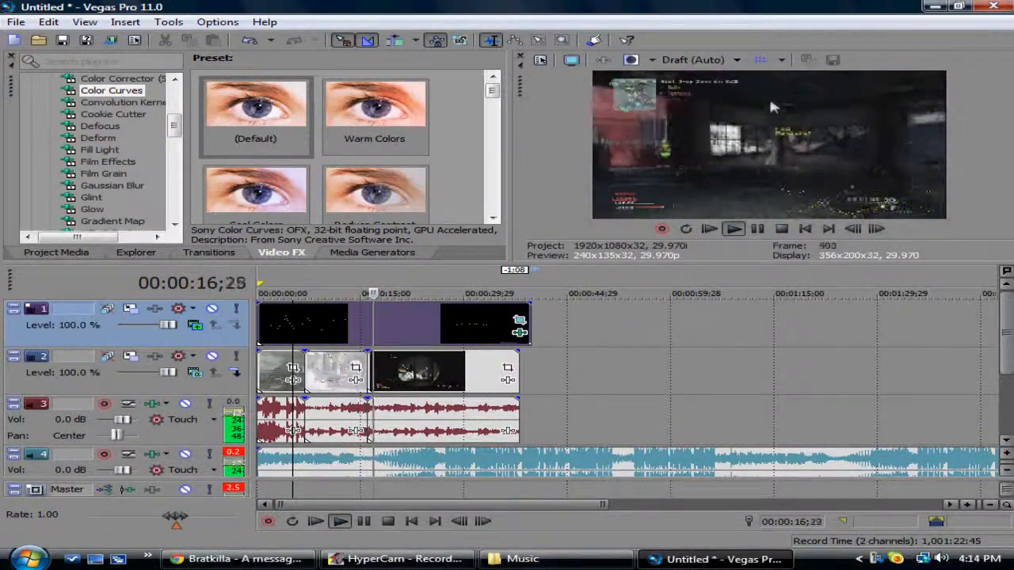
pyautogui.click(690, 60)
pyautogui.moveTo(713, 125)
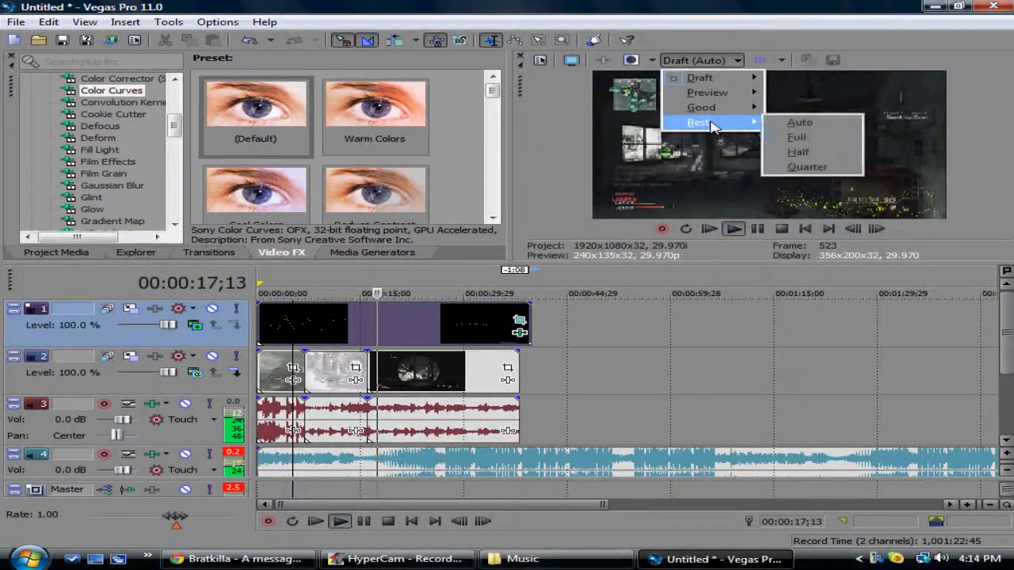
pyautogui.click(820, 123)
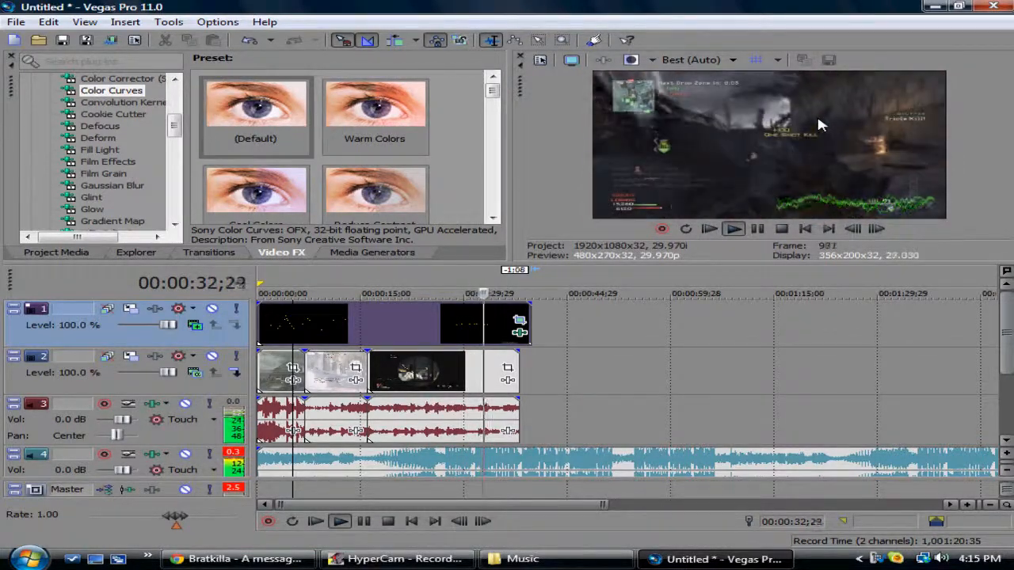
# Step: Switch to HyperCam
pyautogui.click(400, 558)
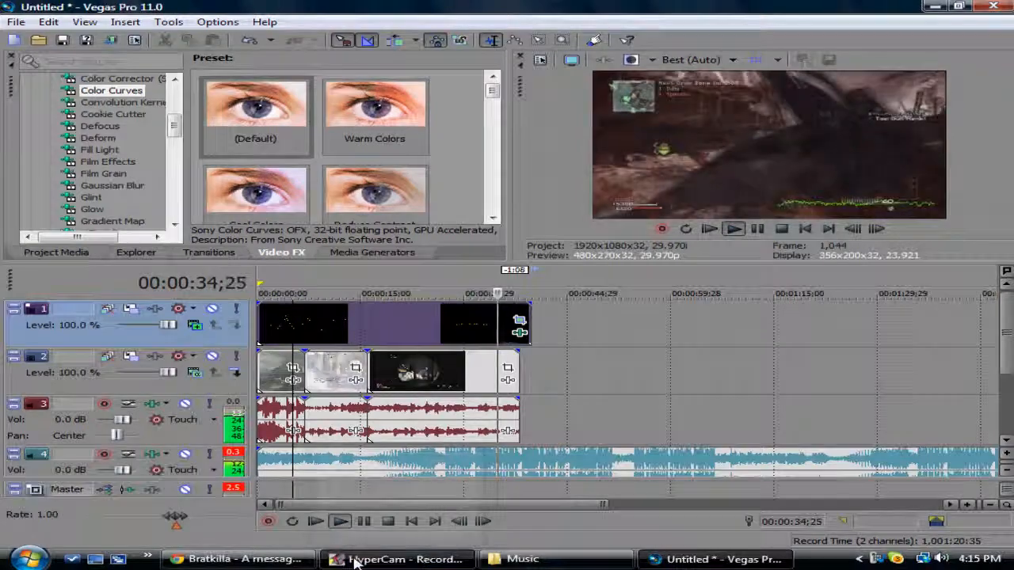